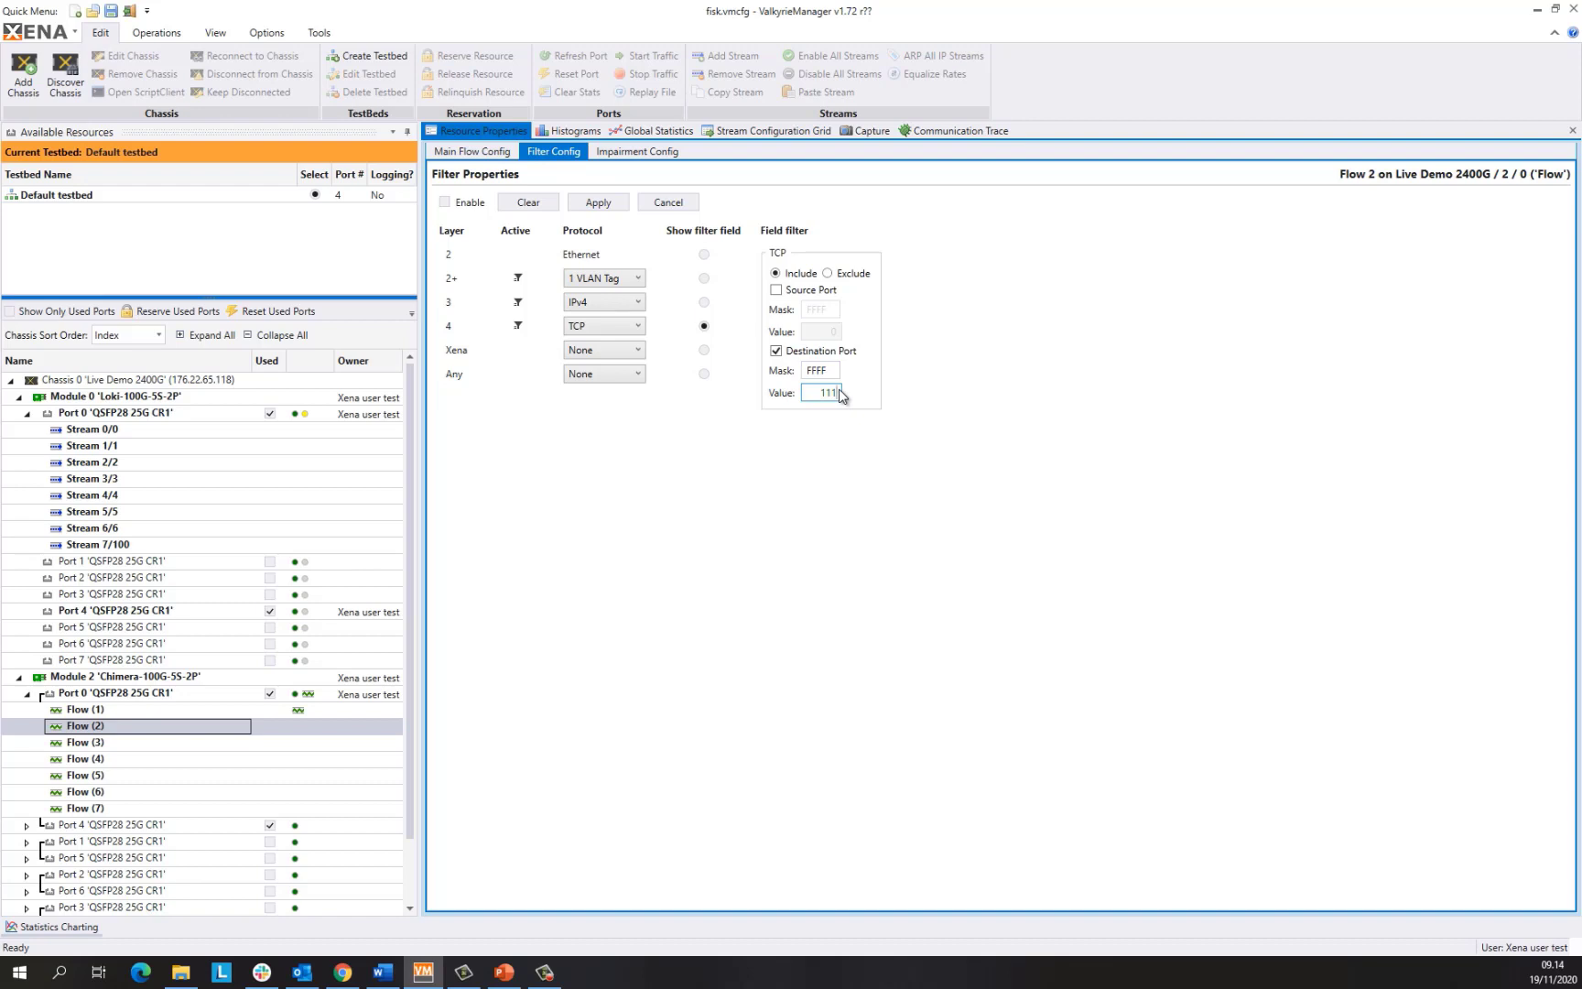
Enable and apply the Flow (2) filter and check its traffic in the global Chimera statistics.
click(445, 202)
click(584, 205)
click(646, 132)
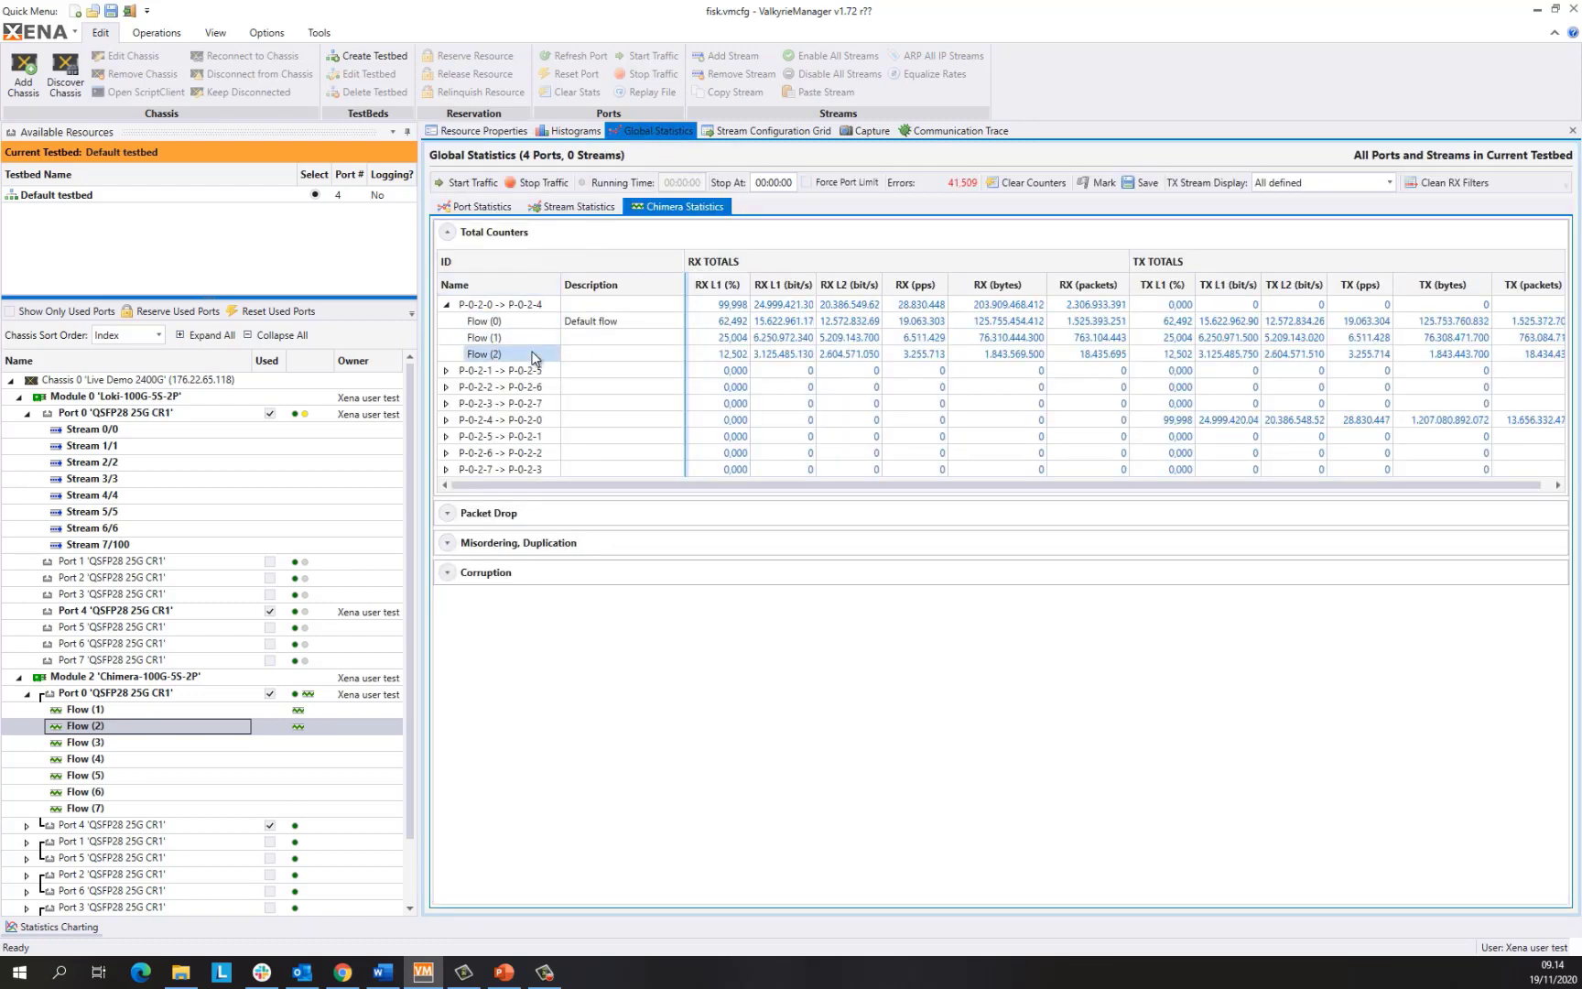
click(705, 344)
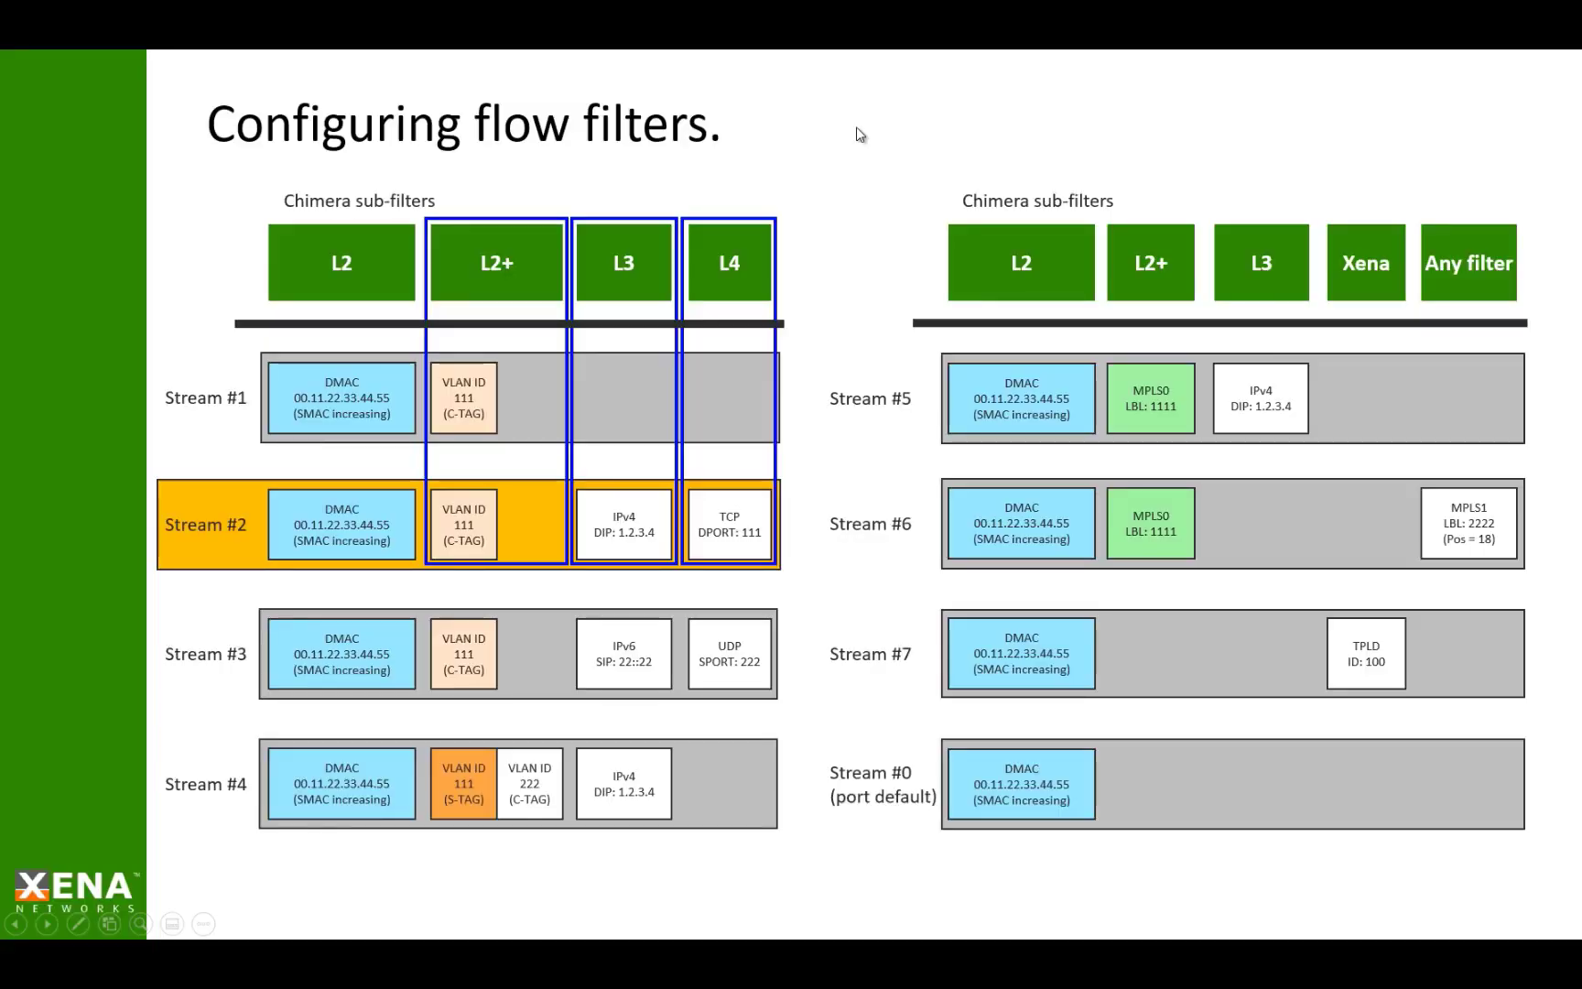
click(857, 128)
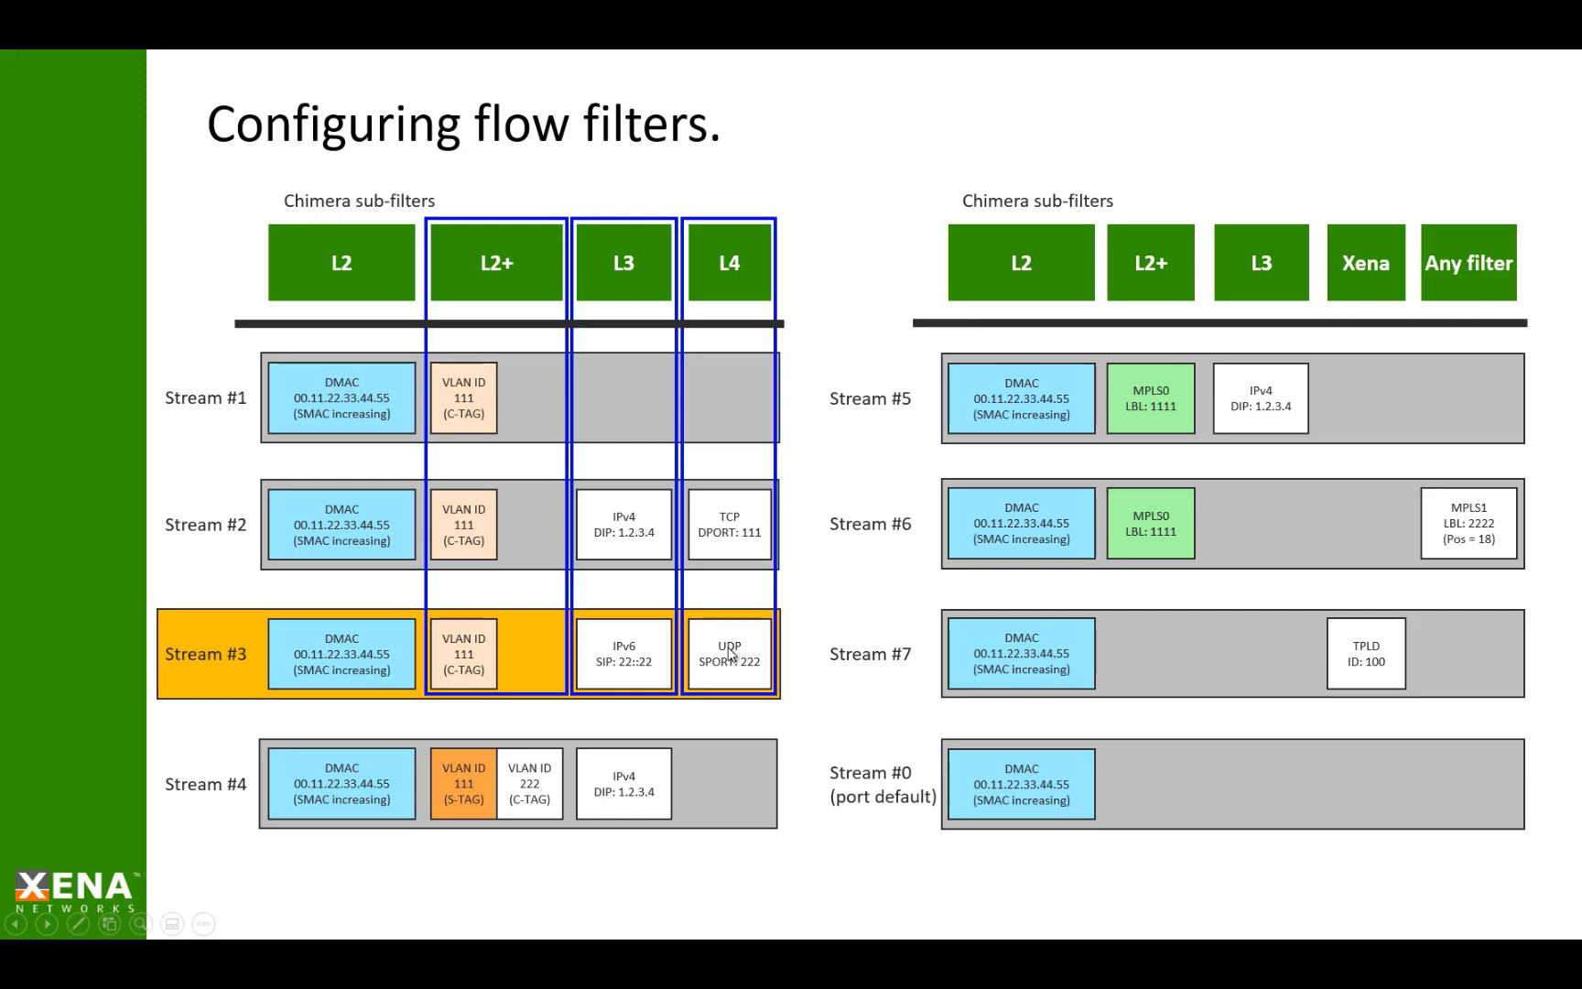
Switch to ValkyrieManager and set Flow (3)'s layer 2+ filter to 1 VLAN Tag with tag value 111.
key(alt+Tab)
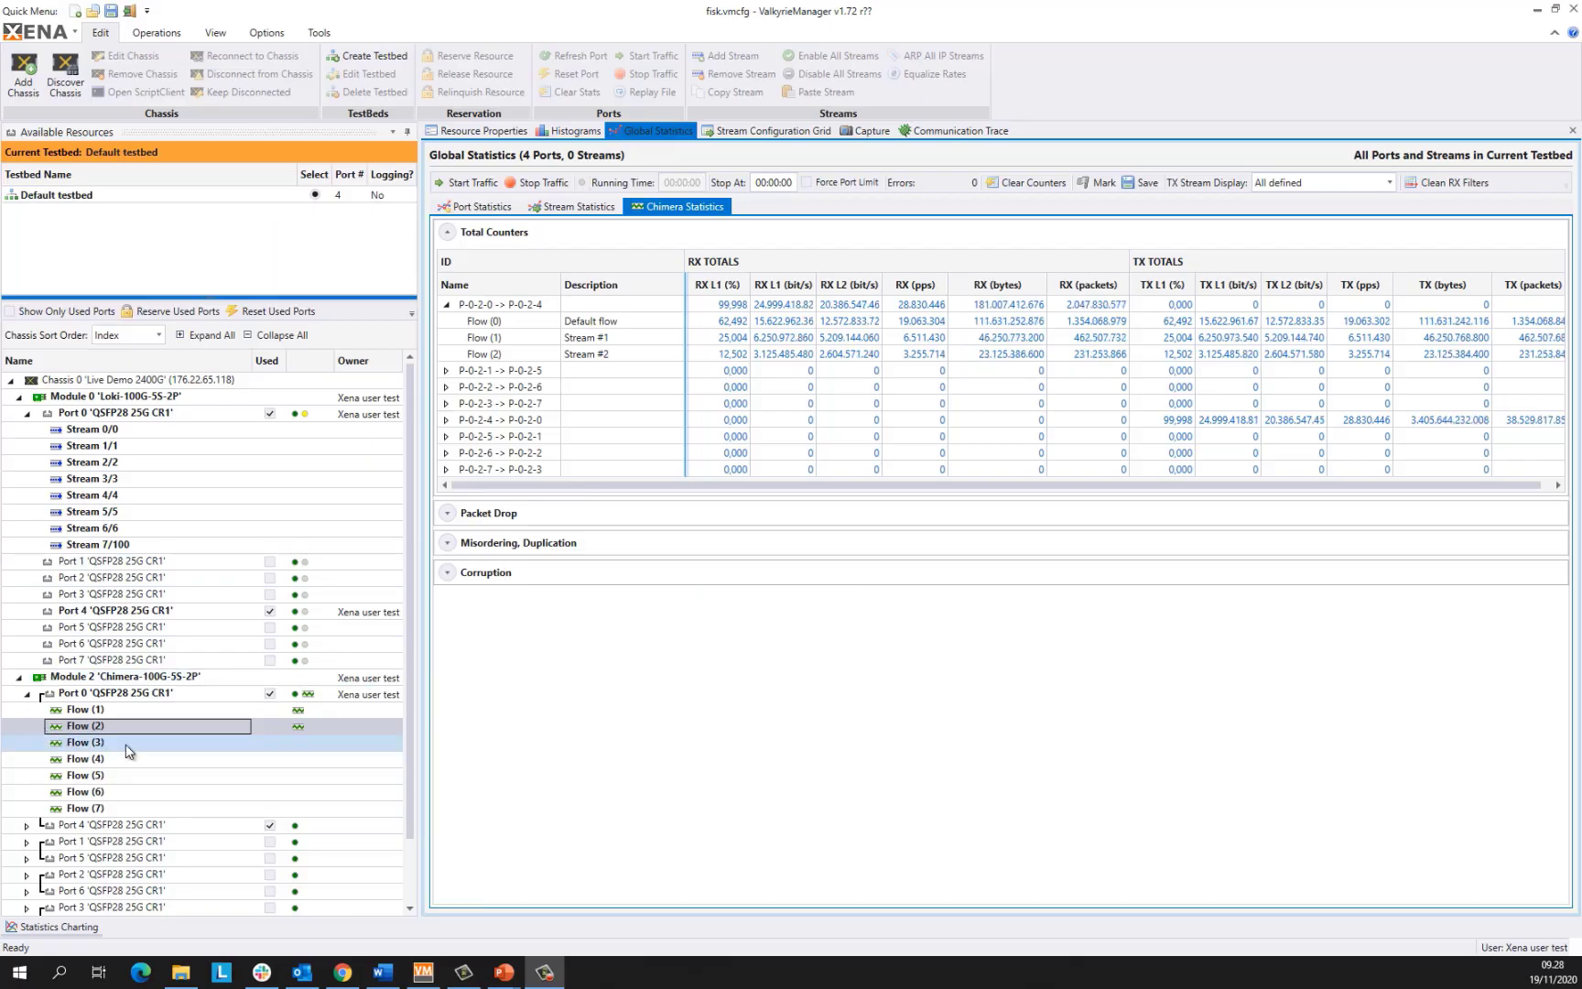
click(128, 746)
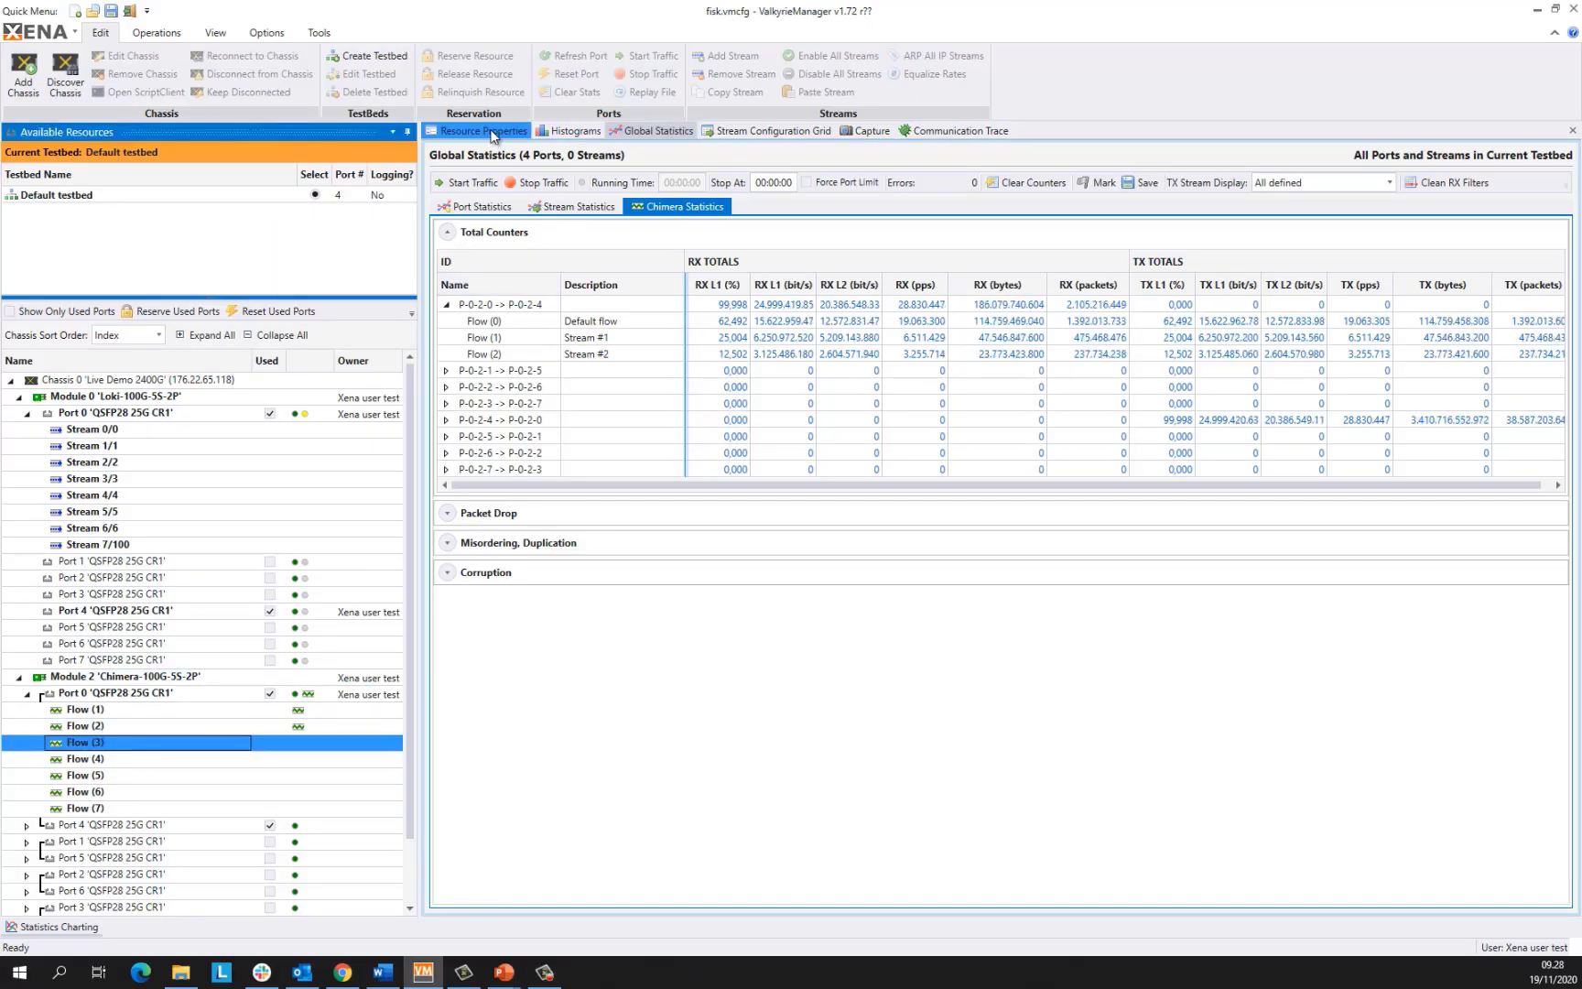
click(485, 131)
click(553, 151)
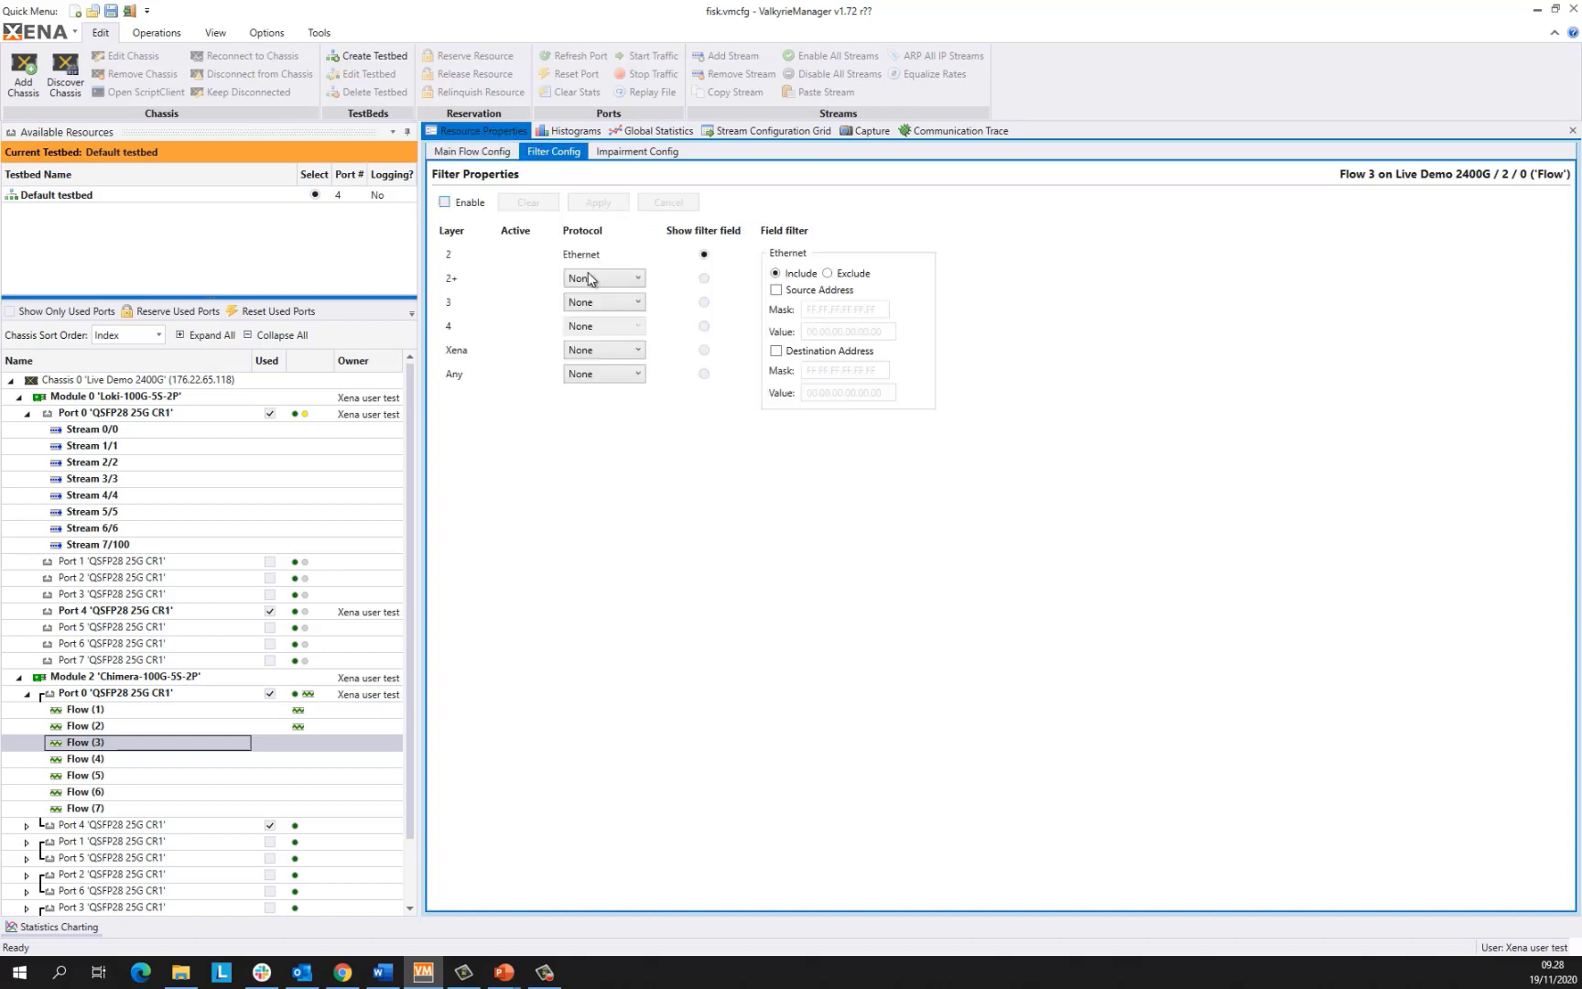
click(586, 276)
click(599, 311)
click(776, 290)
click(824, 331)
text(111)
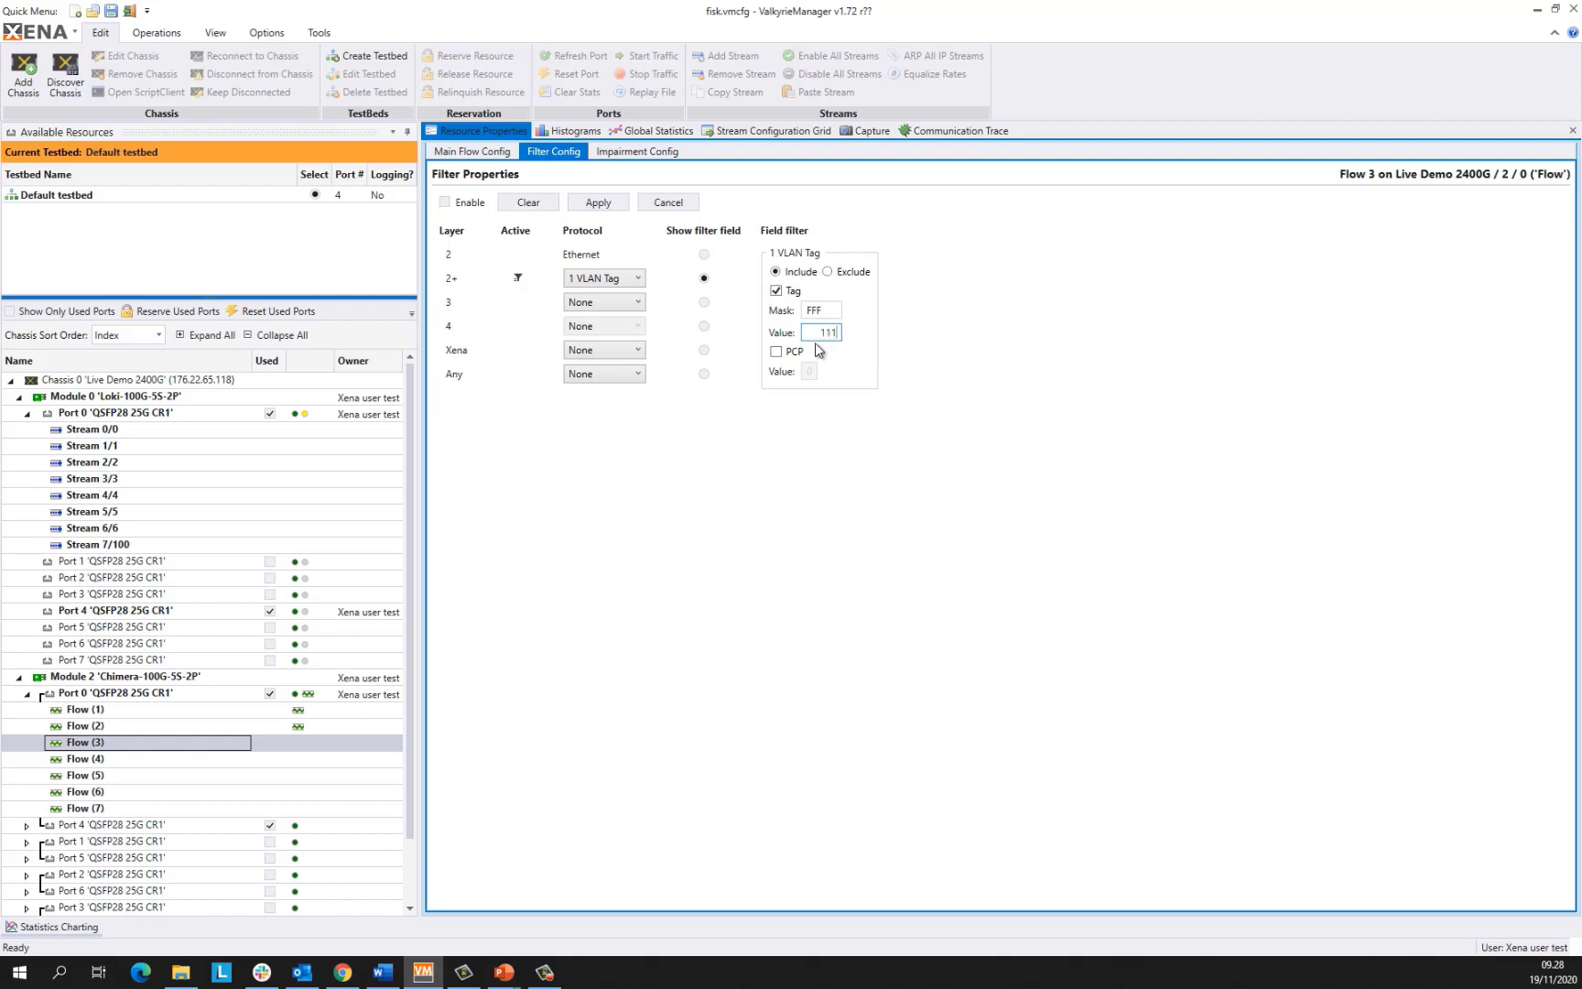
Set the Flow (3) layer 3 filter to IPv6 with source address 22::22.
click(609, 302)
click(598, 353)
click(775, 289)
click(805, 331)
text(22:22)
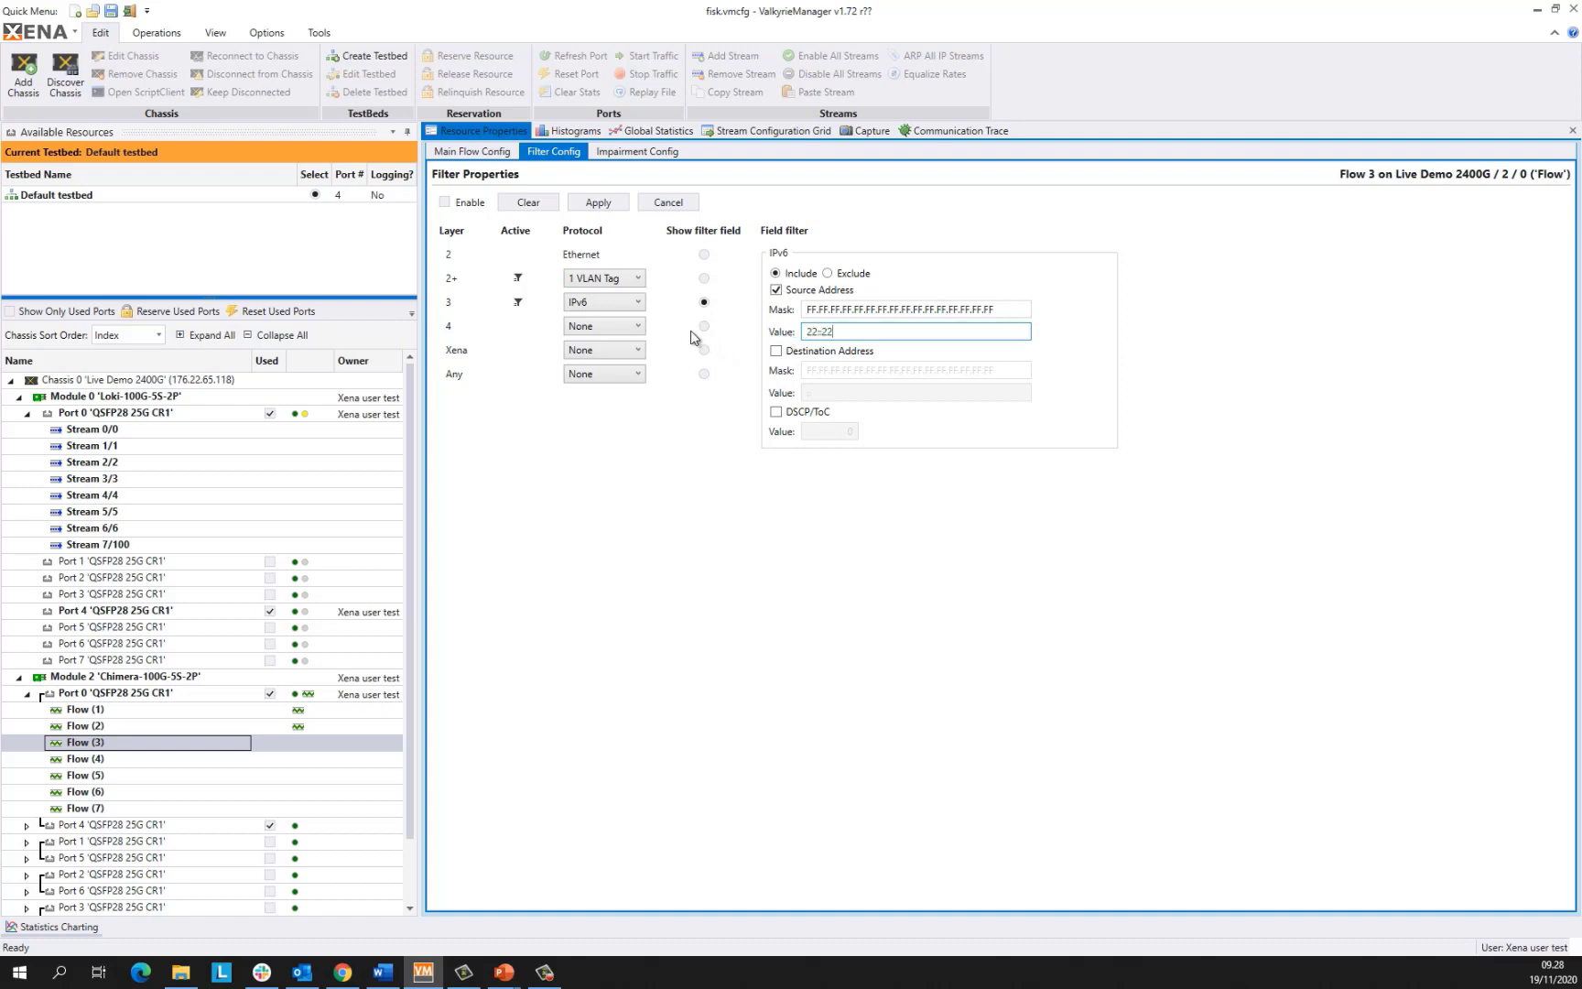
Set the Flow (3) layer 4 filter to UDP with source port 222.
click(623, 328)
click(609, 379)
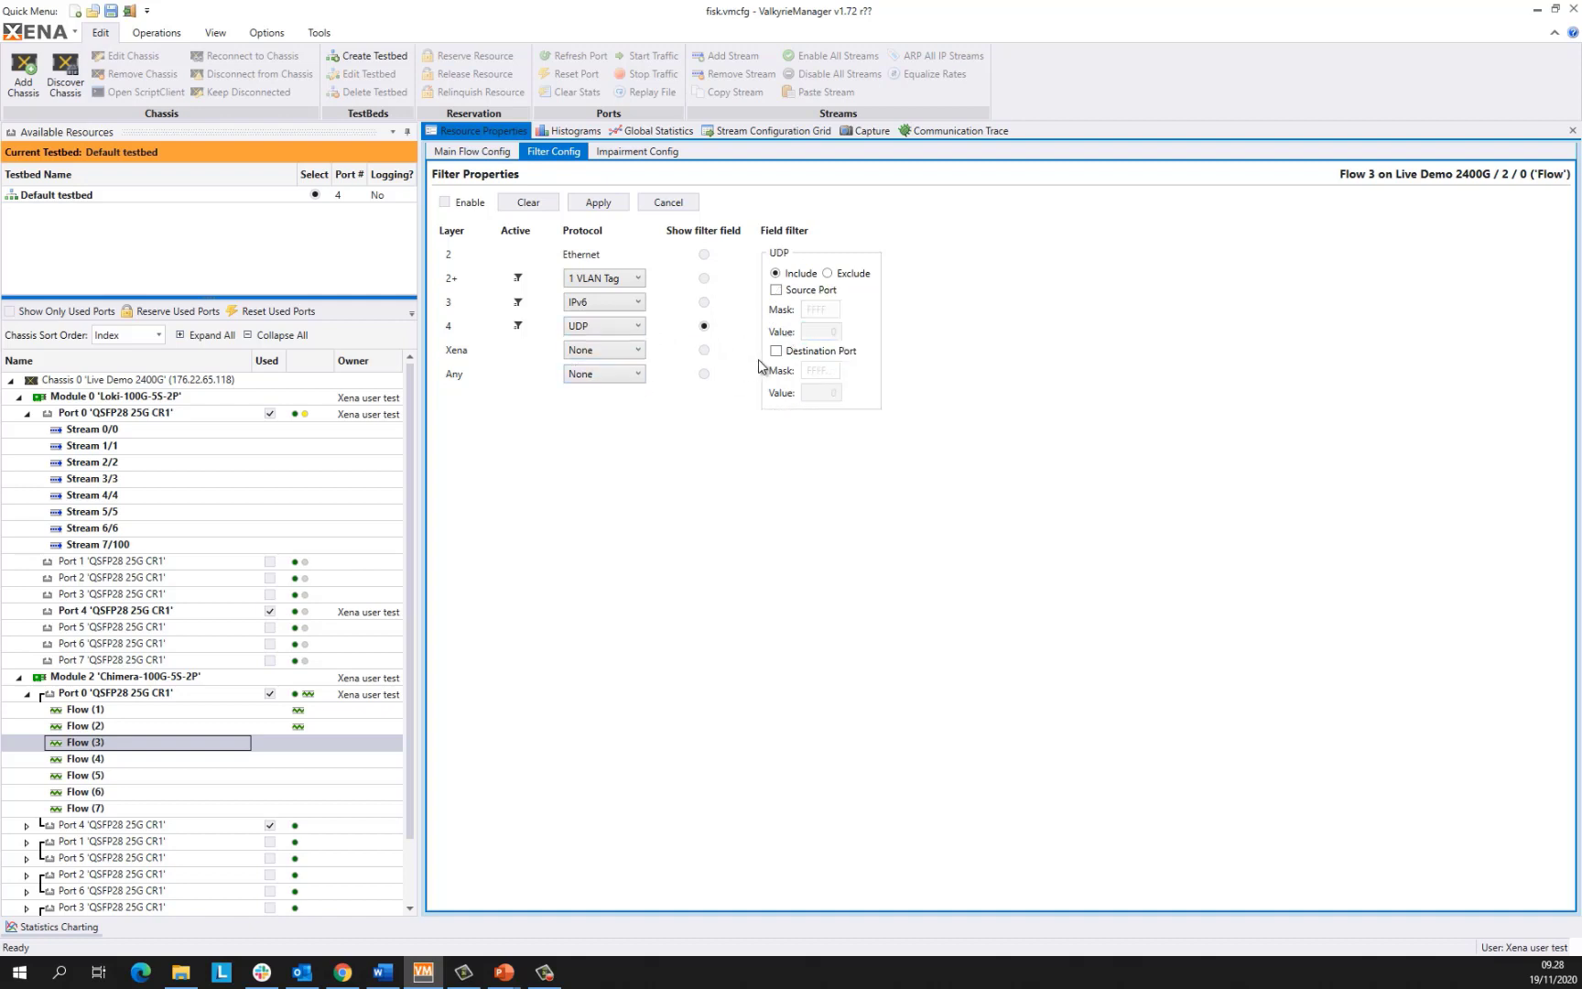
click(775, 289)
click(809, 332)
drag(808, 332, 839, 335)
text(222)
Enable and apply the Flow (3) filter and show the global statistics.
click(445, 202)
click(598, 202)
click(641, 131)
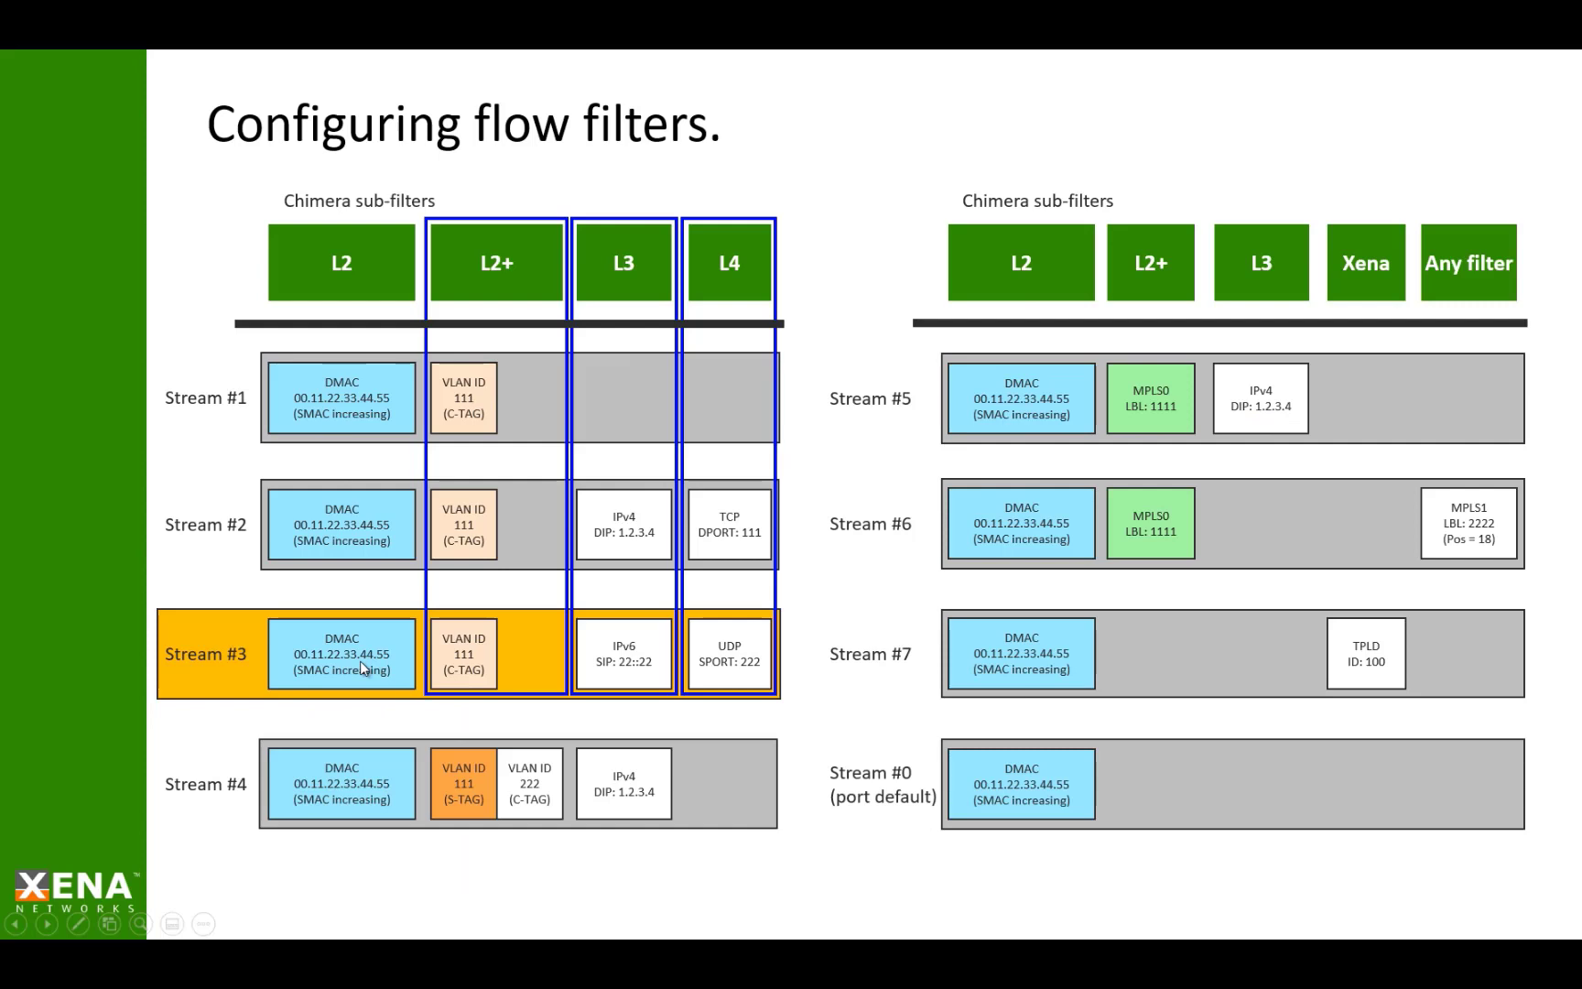
click(359, 660)
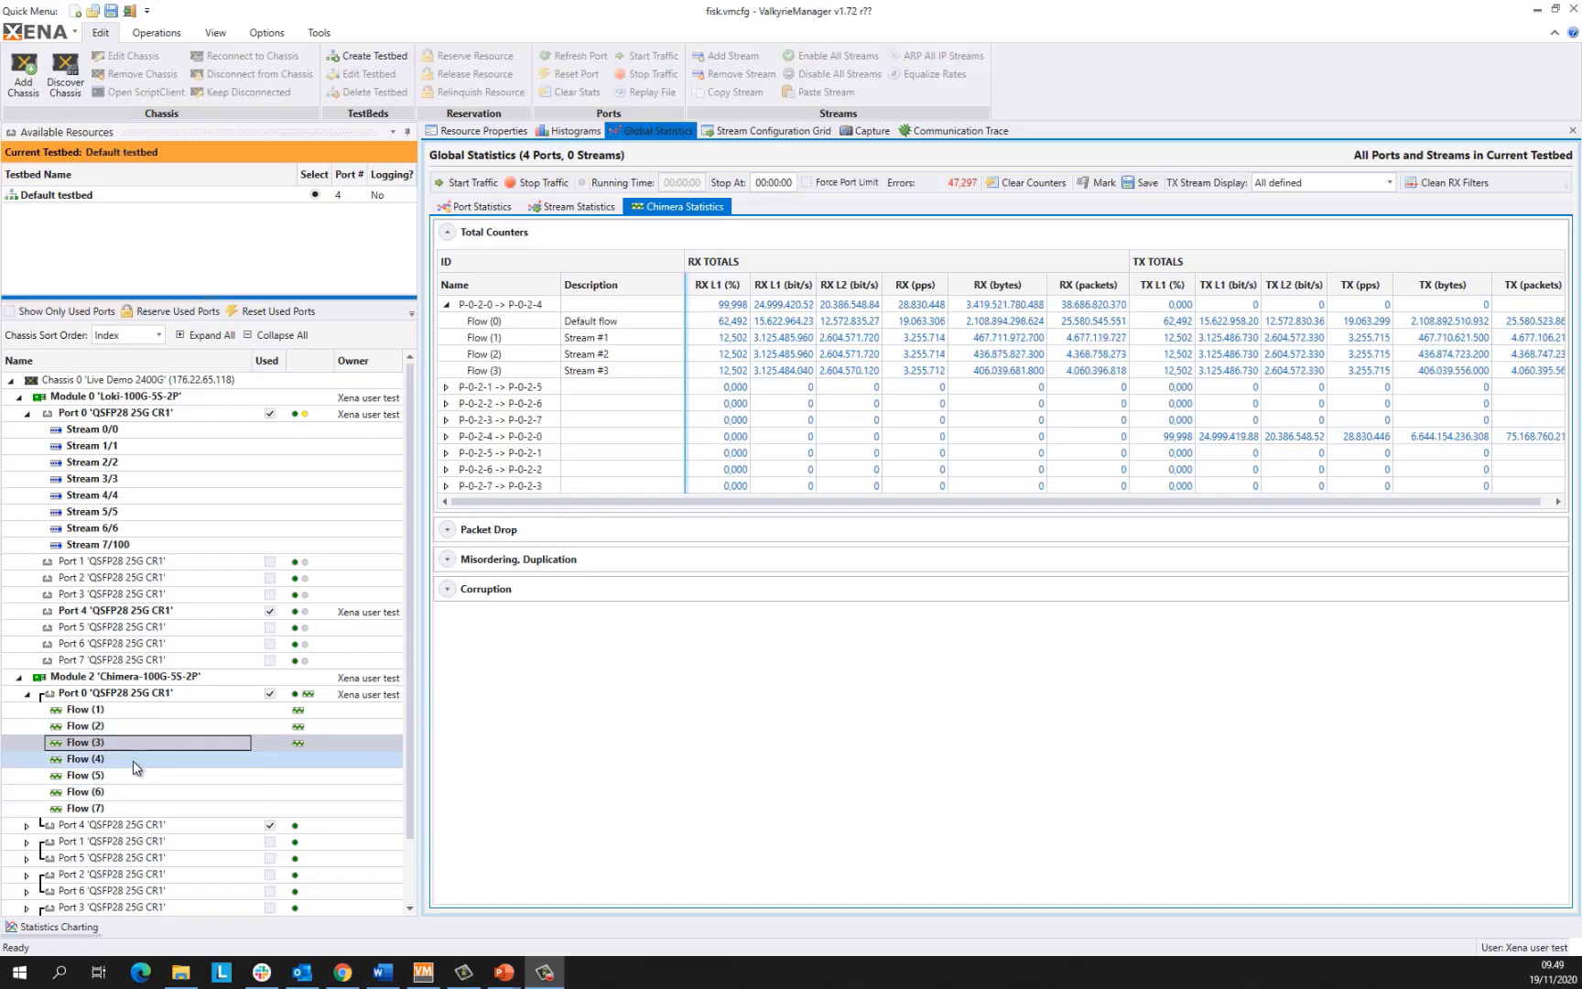
Set Flow (4)'s layer 2+ filter to 2 VLAN Tags with outer VLAN tag 111 and inner VLAN tag 222.
click(133, 761)
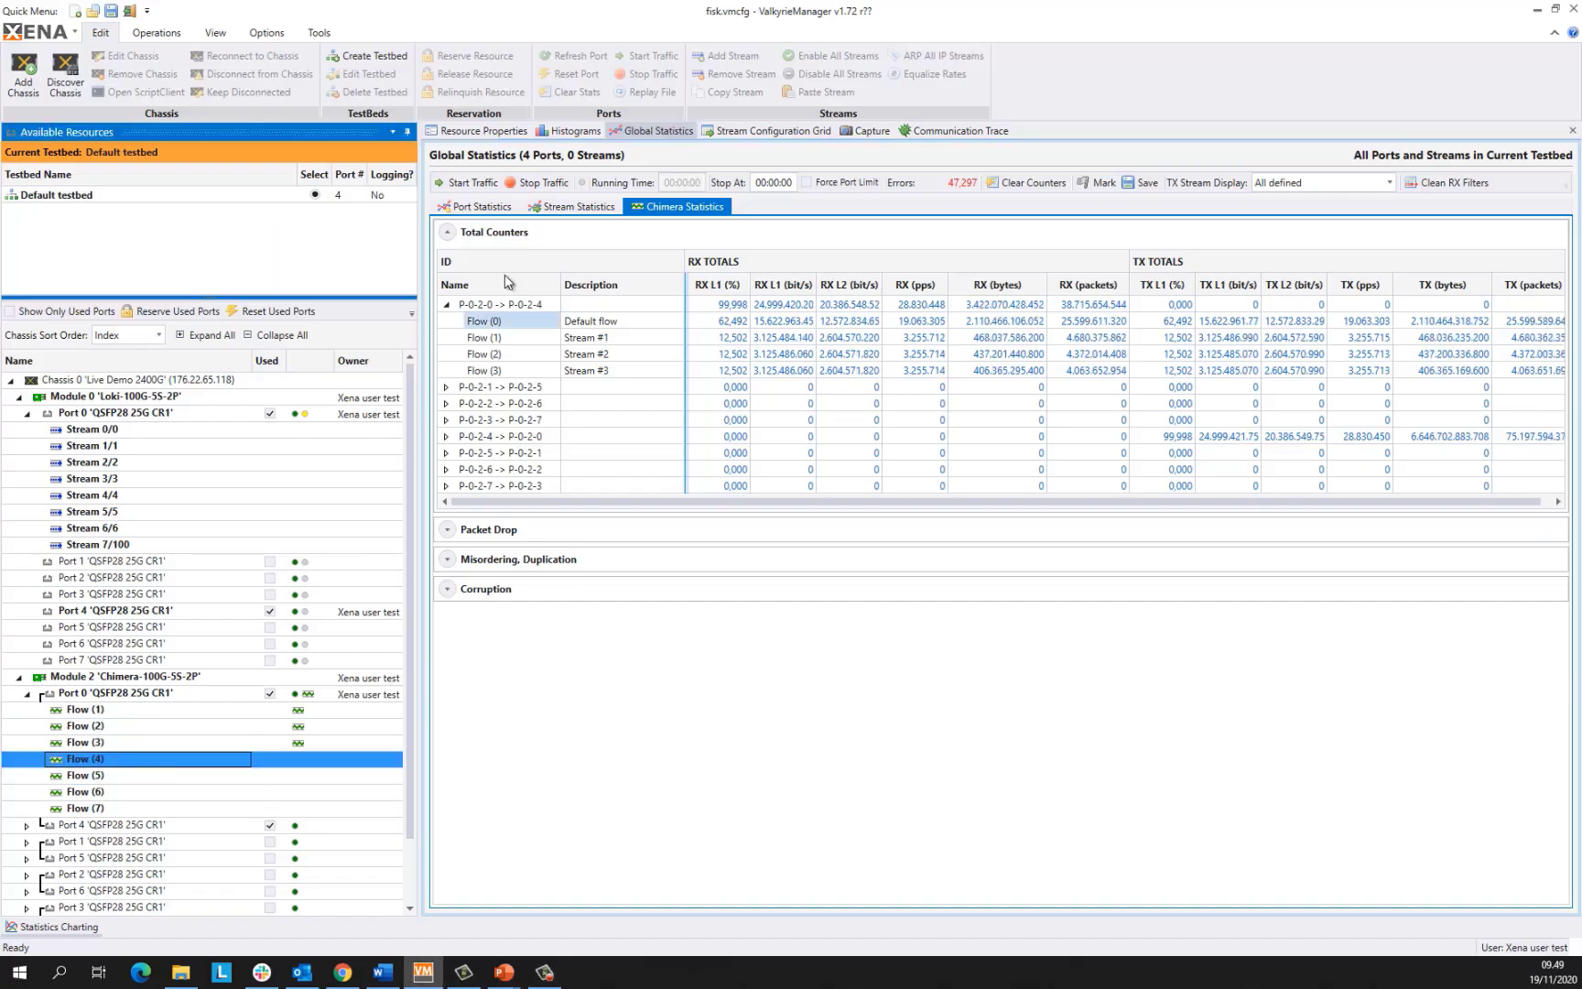
click(487, 131)
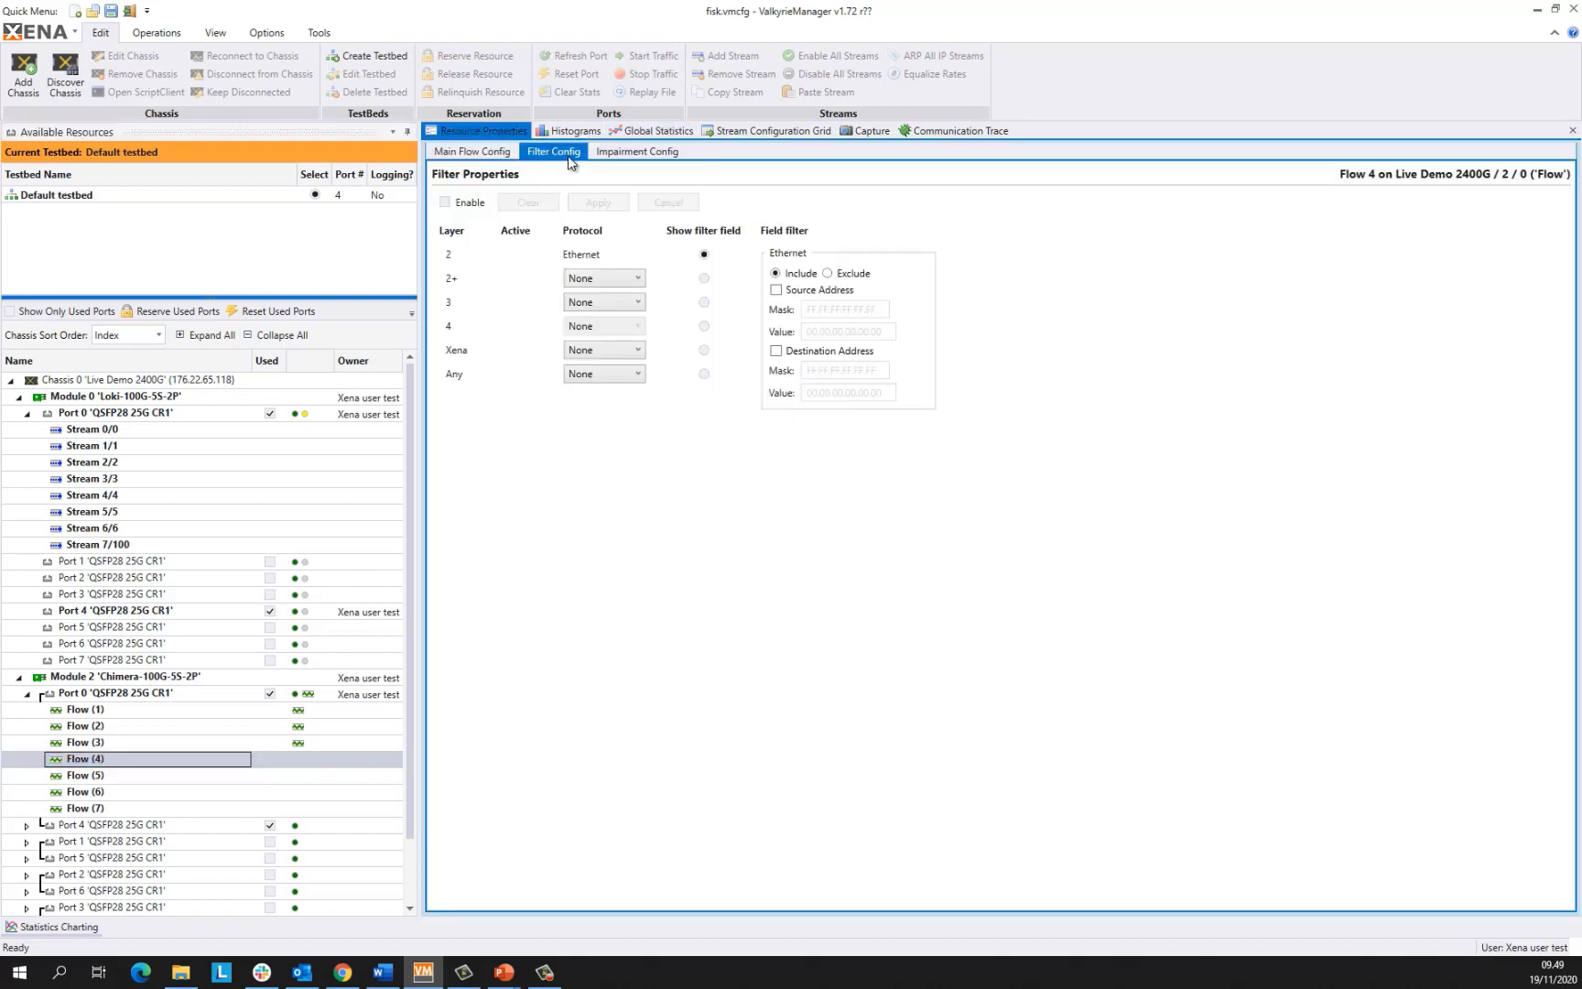
click(604, 278)
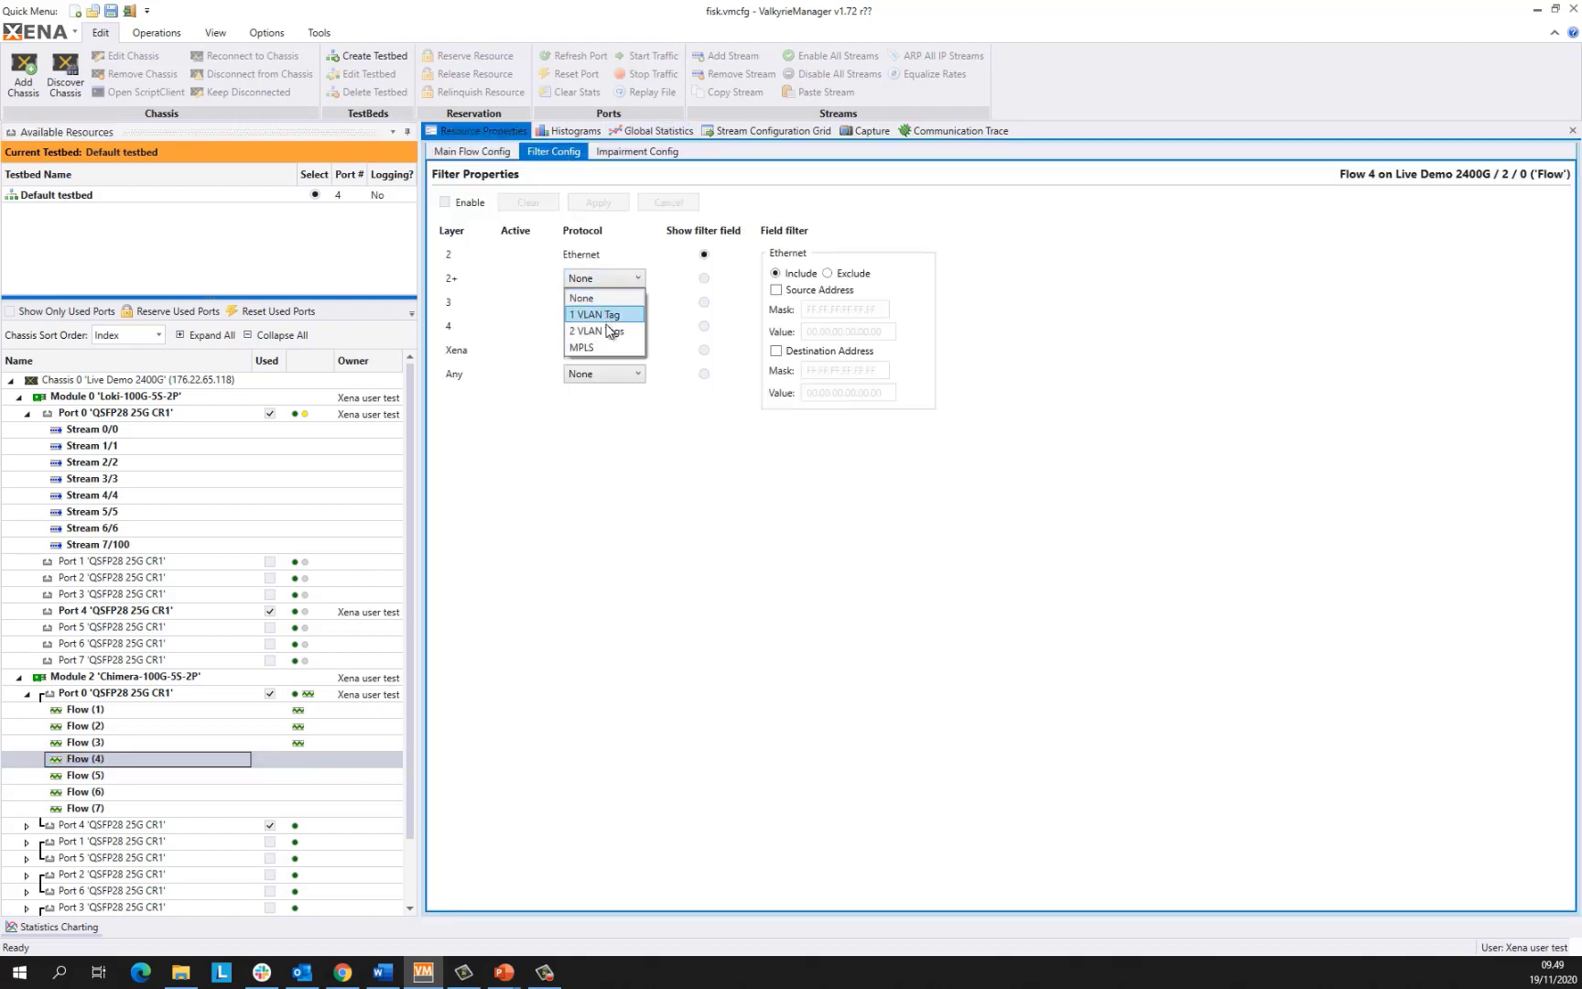
click(609, 331)
click(785, 311)
click(831, 351)
text(111)
click(785, 440)
click(831, 483)
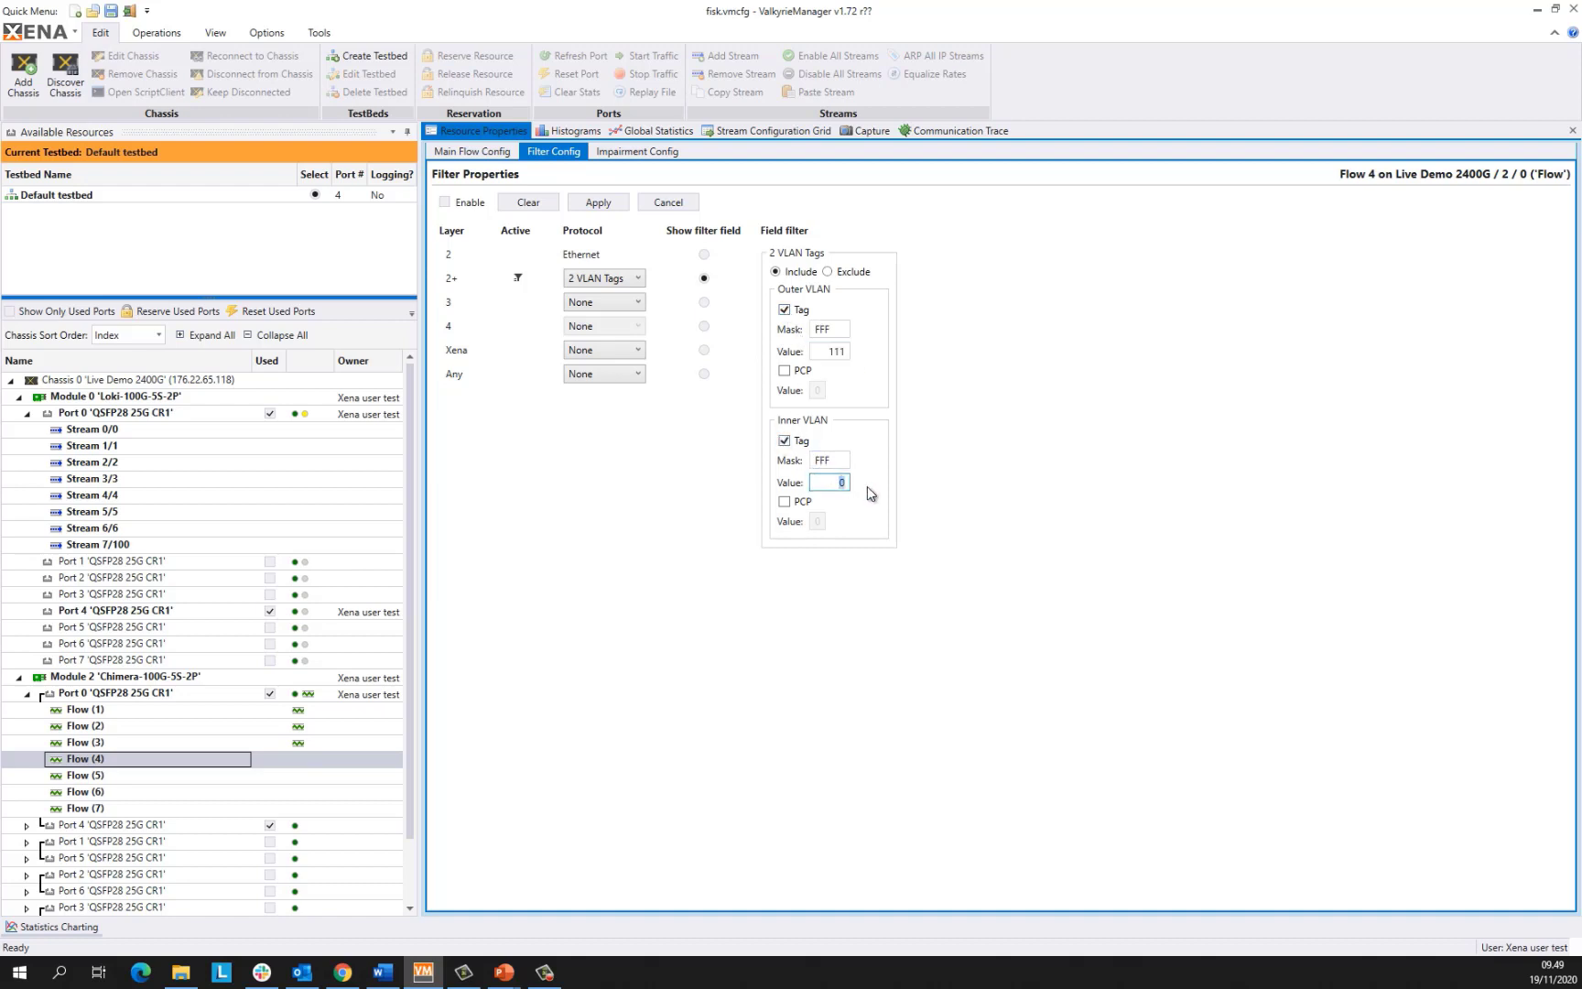
text(222)
Set the Flow (4) layer 3 filter to IPv4 with destination address 1.2.3.4.
click(602, 301)
click(602, 337)
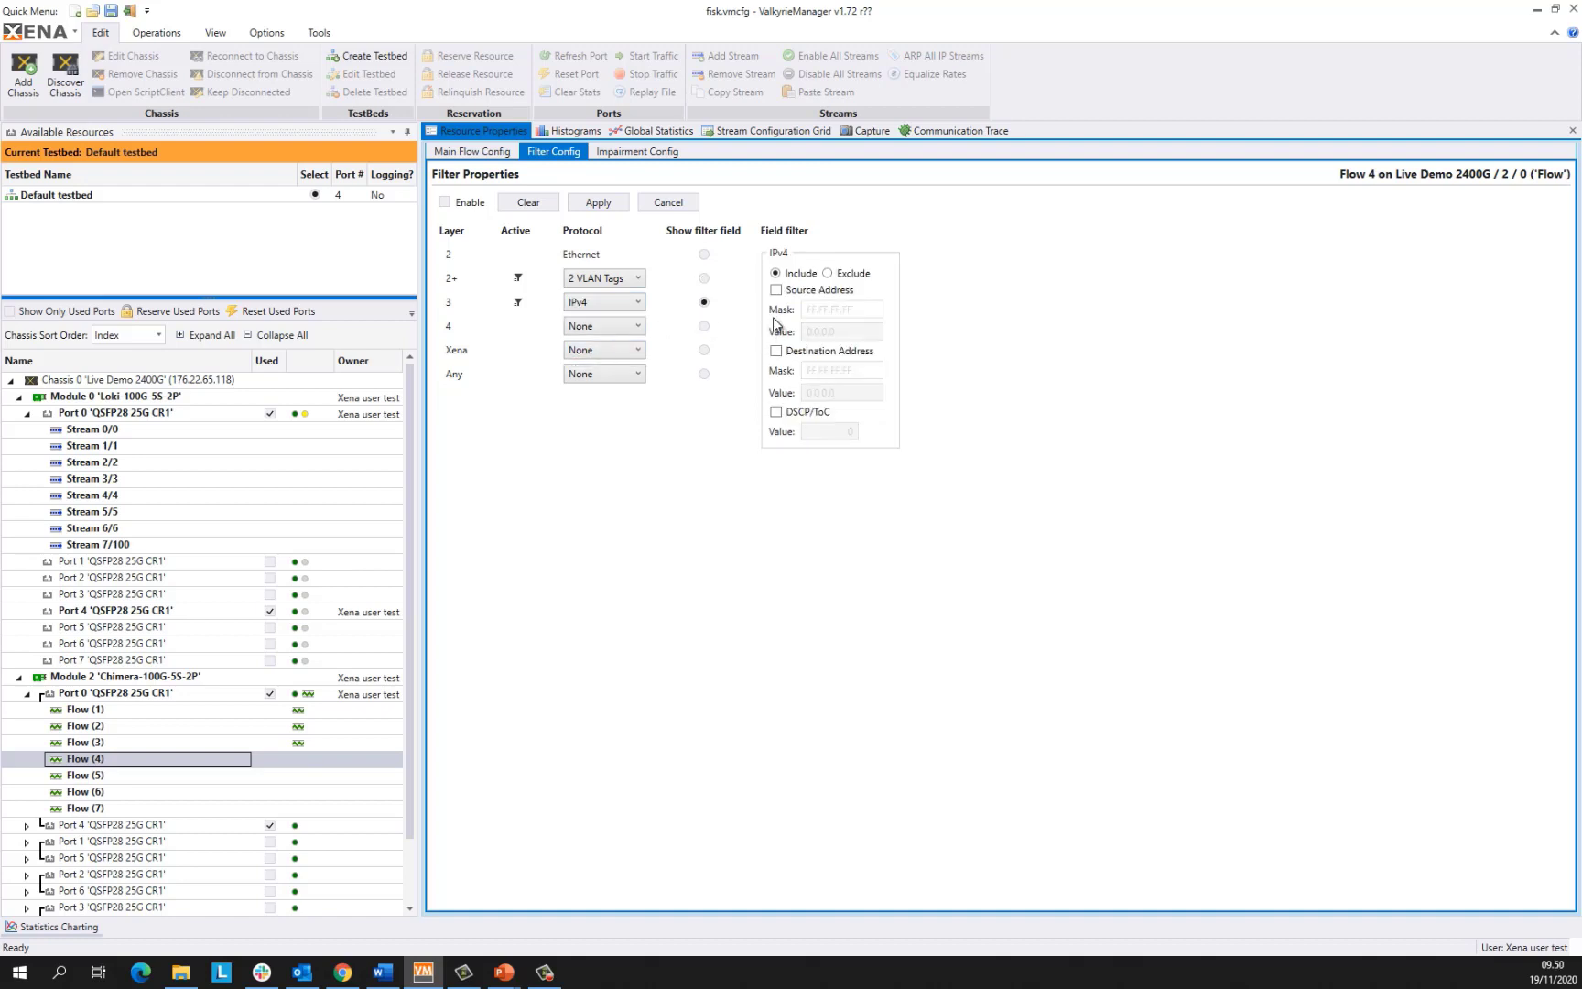
click(776, 351)
click(821, 392)
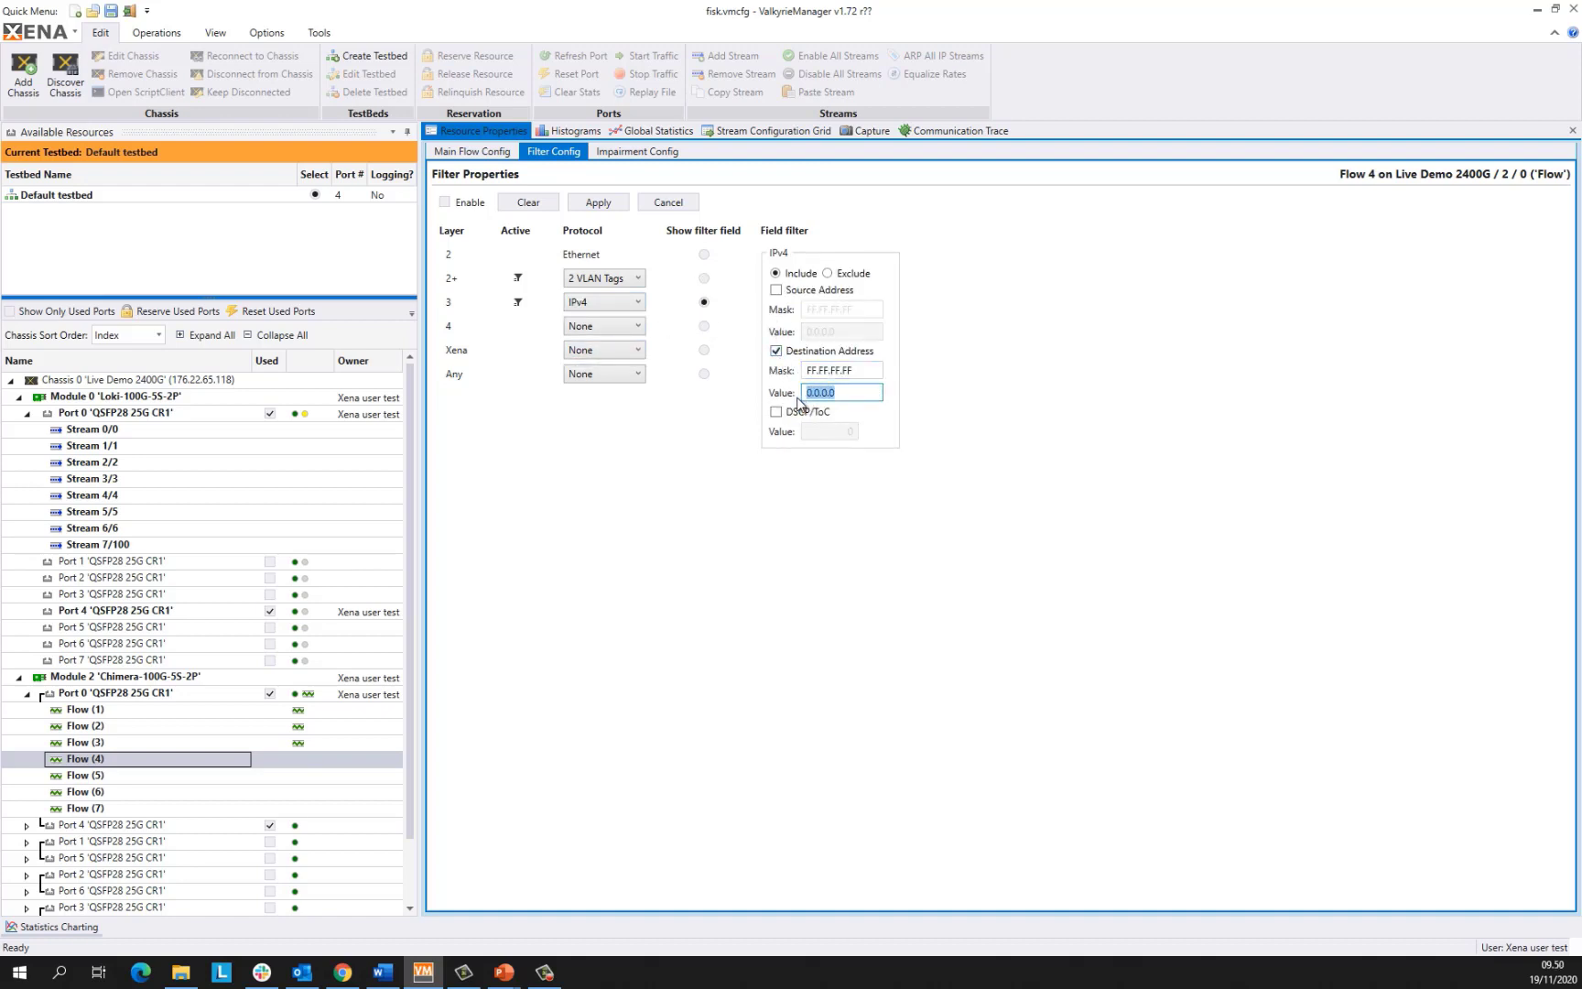
text(1.2.3.4)
Enable and apply the Flow (4) filter and check the flow's received traffic in the global Chimera statistics.
click(445, 202)
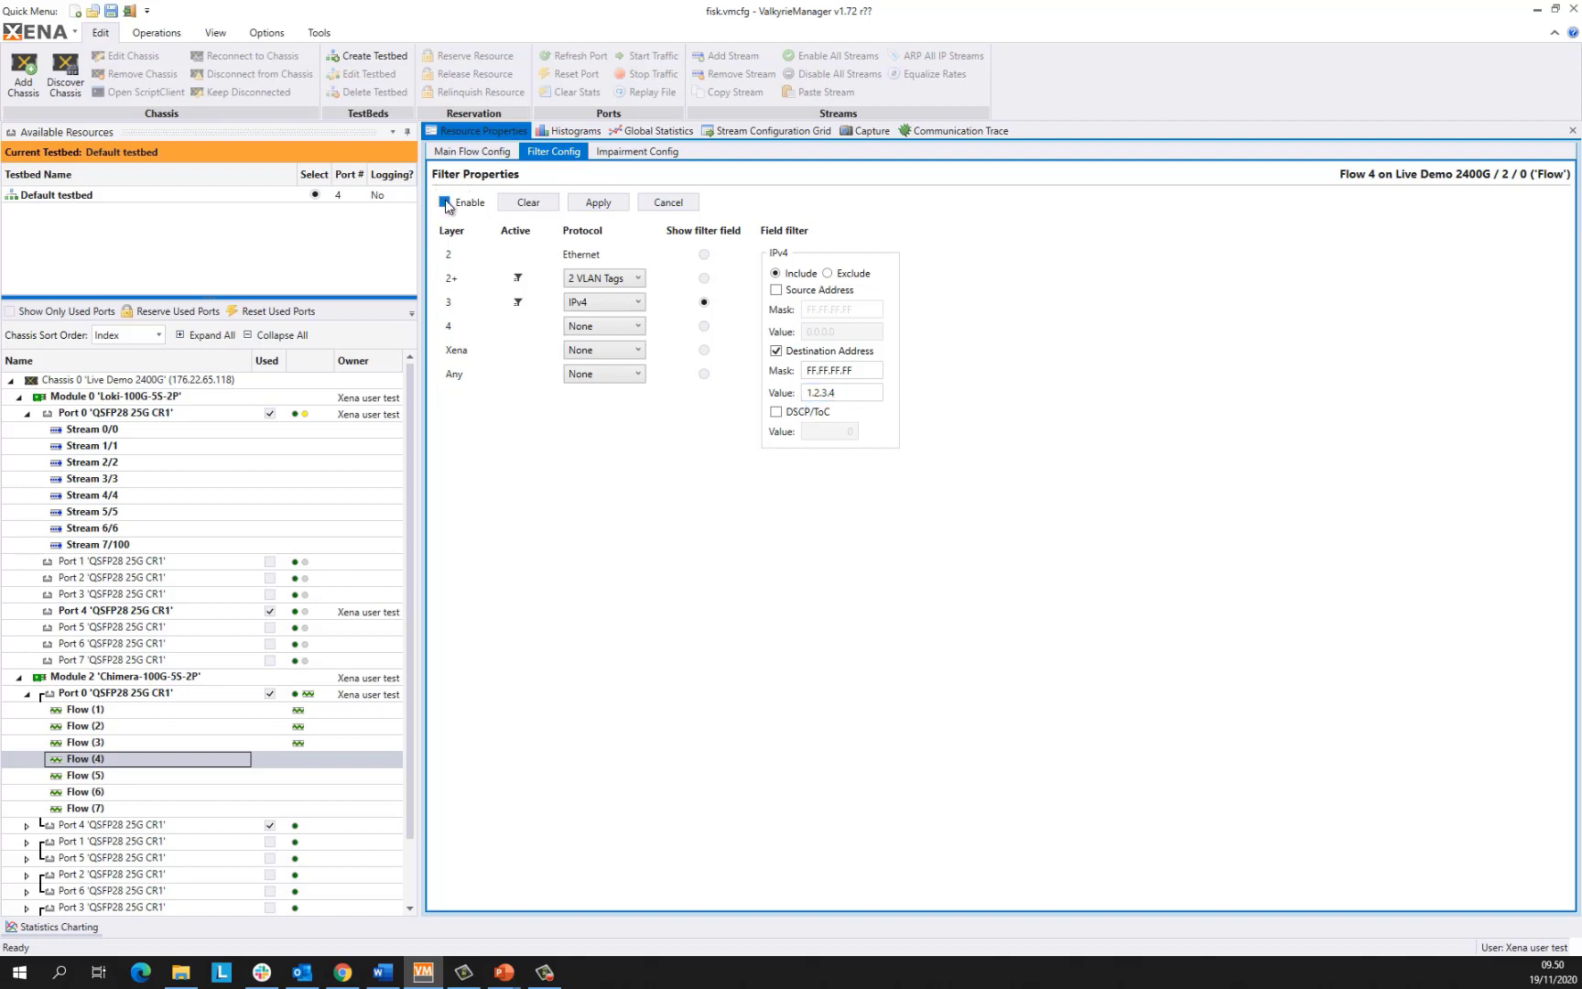
click(579, 203)
click(626, 129)
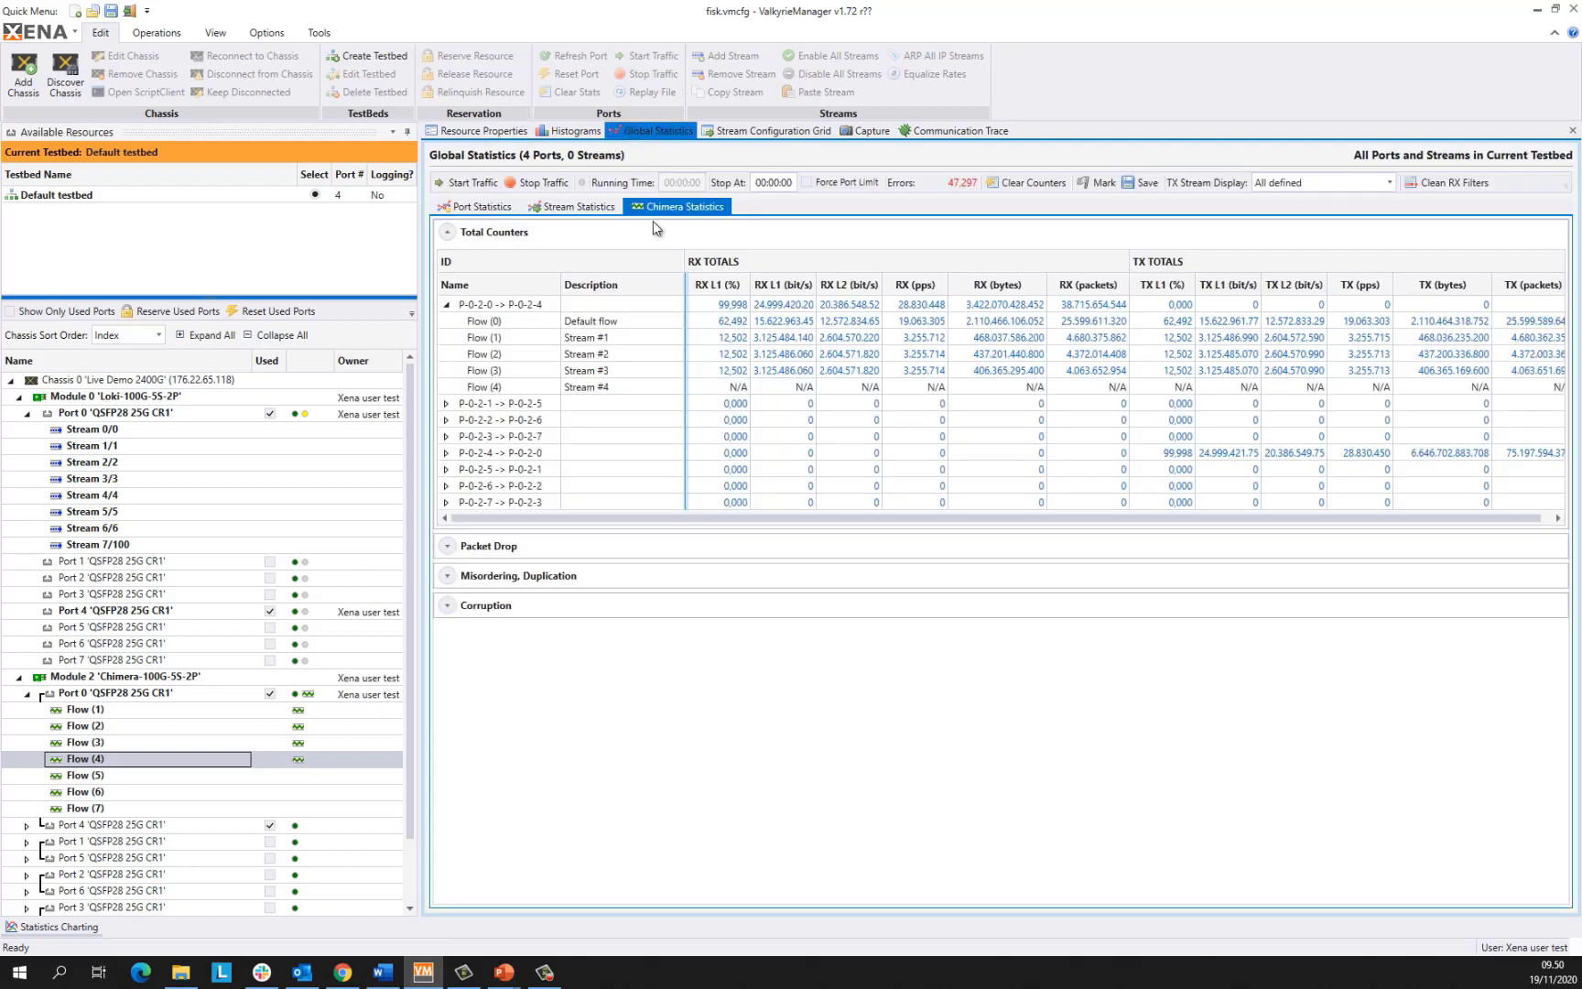
click(593, 386)
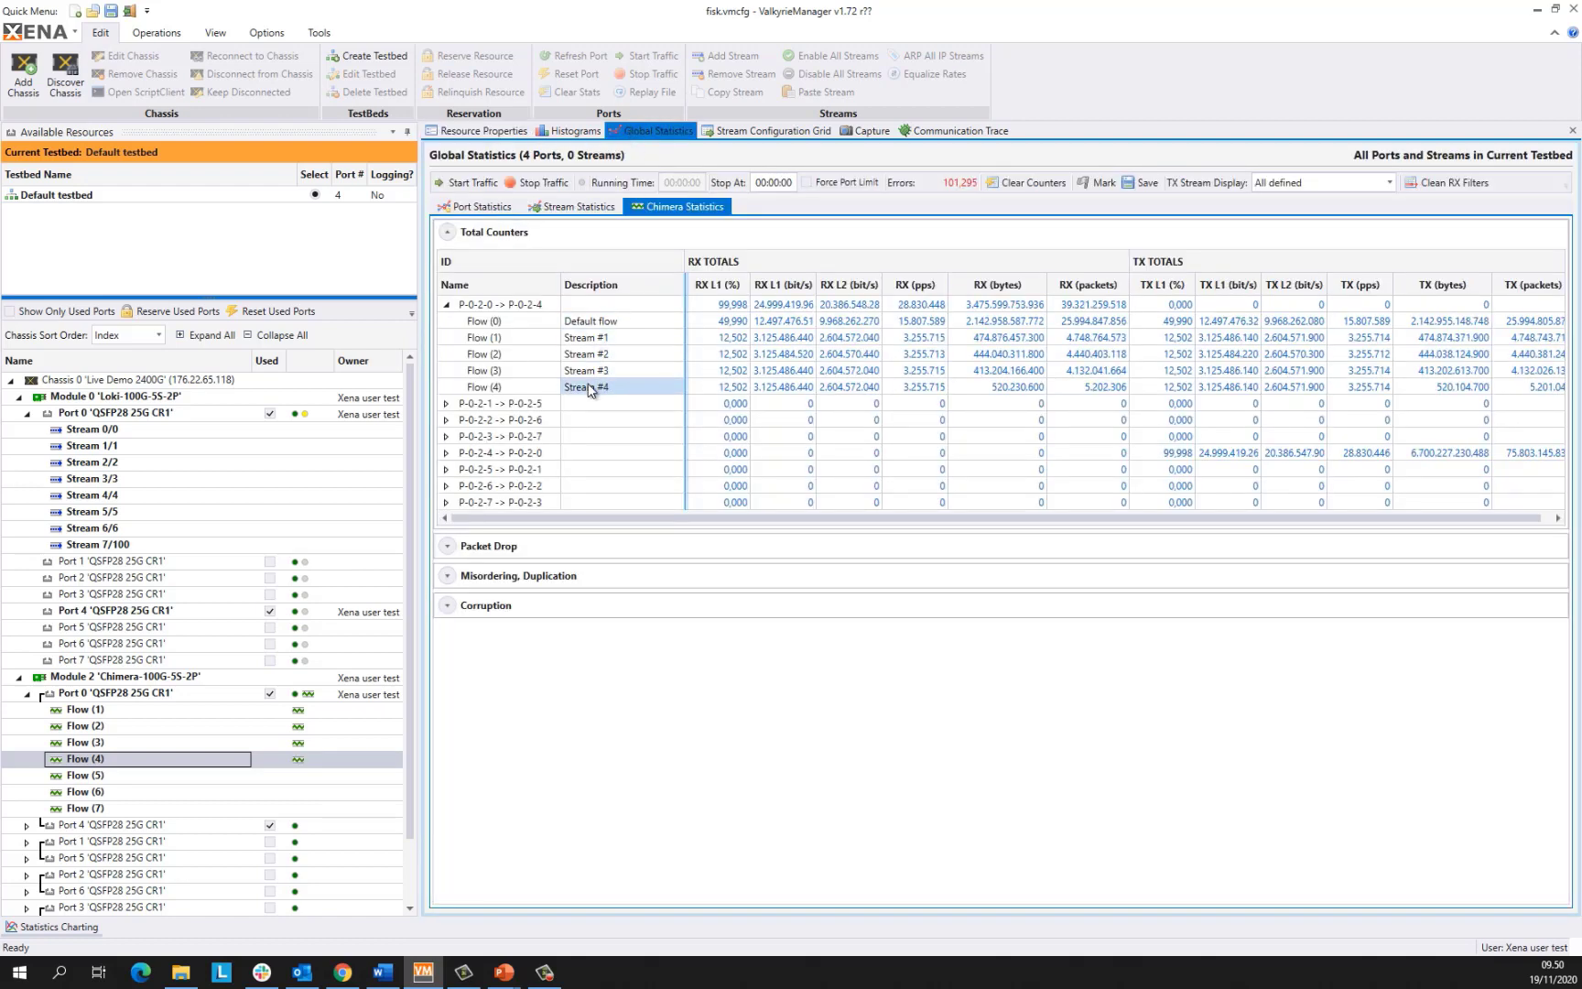
click(549, 391)
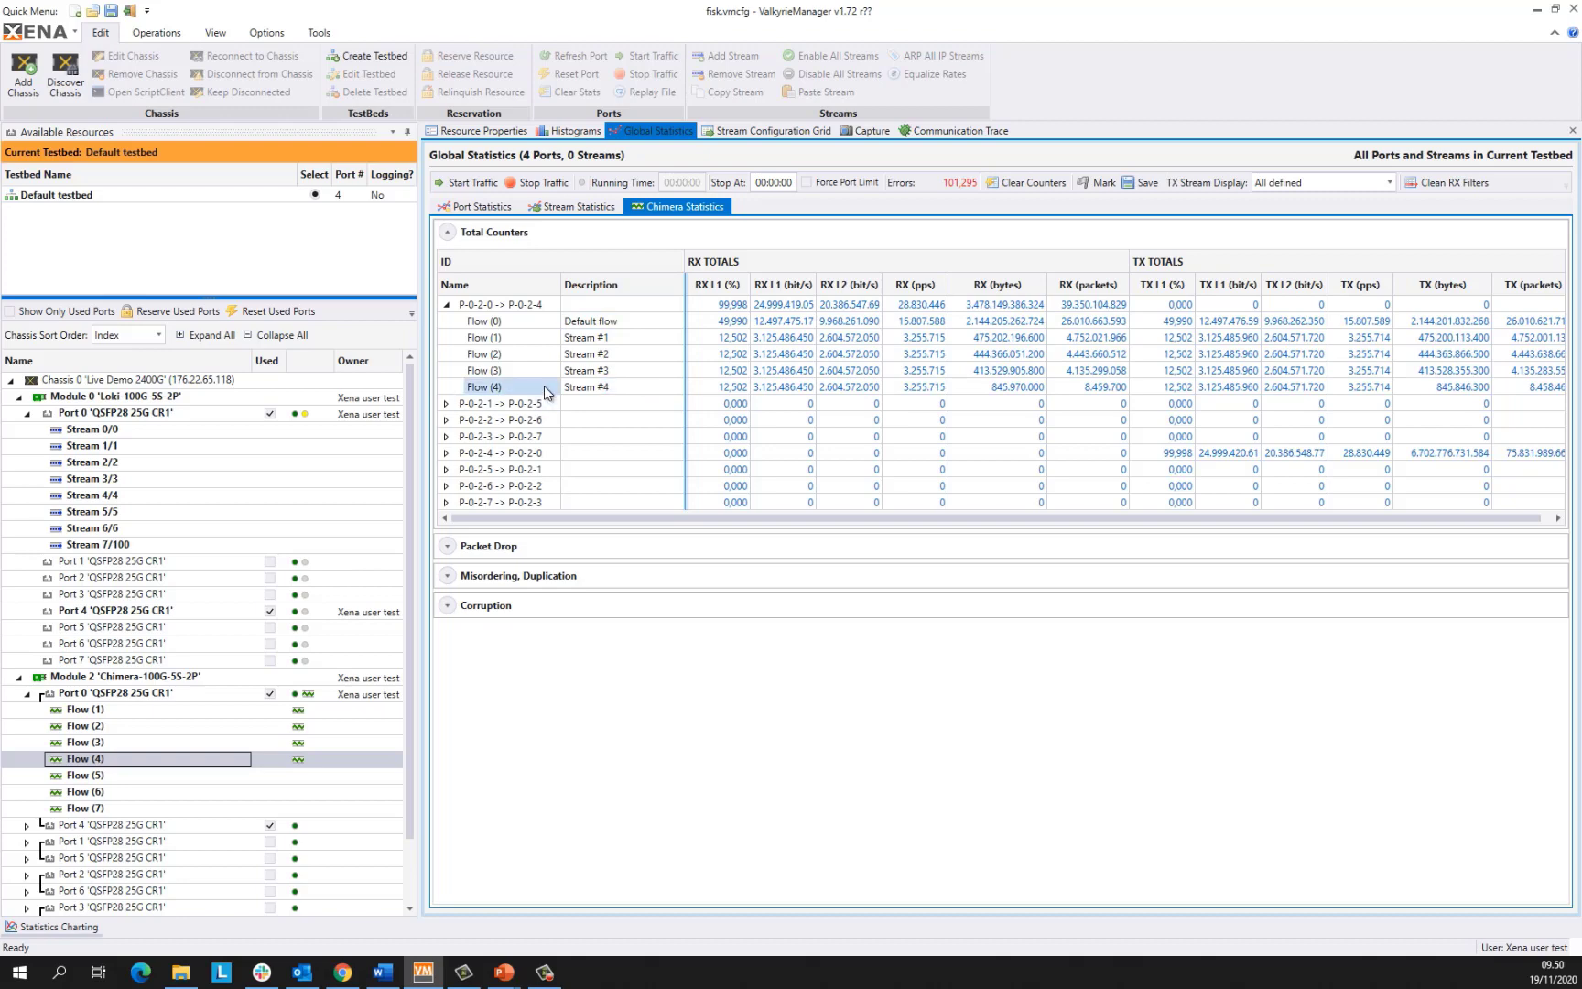
click(723, 388)
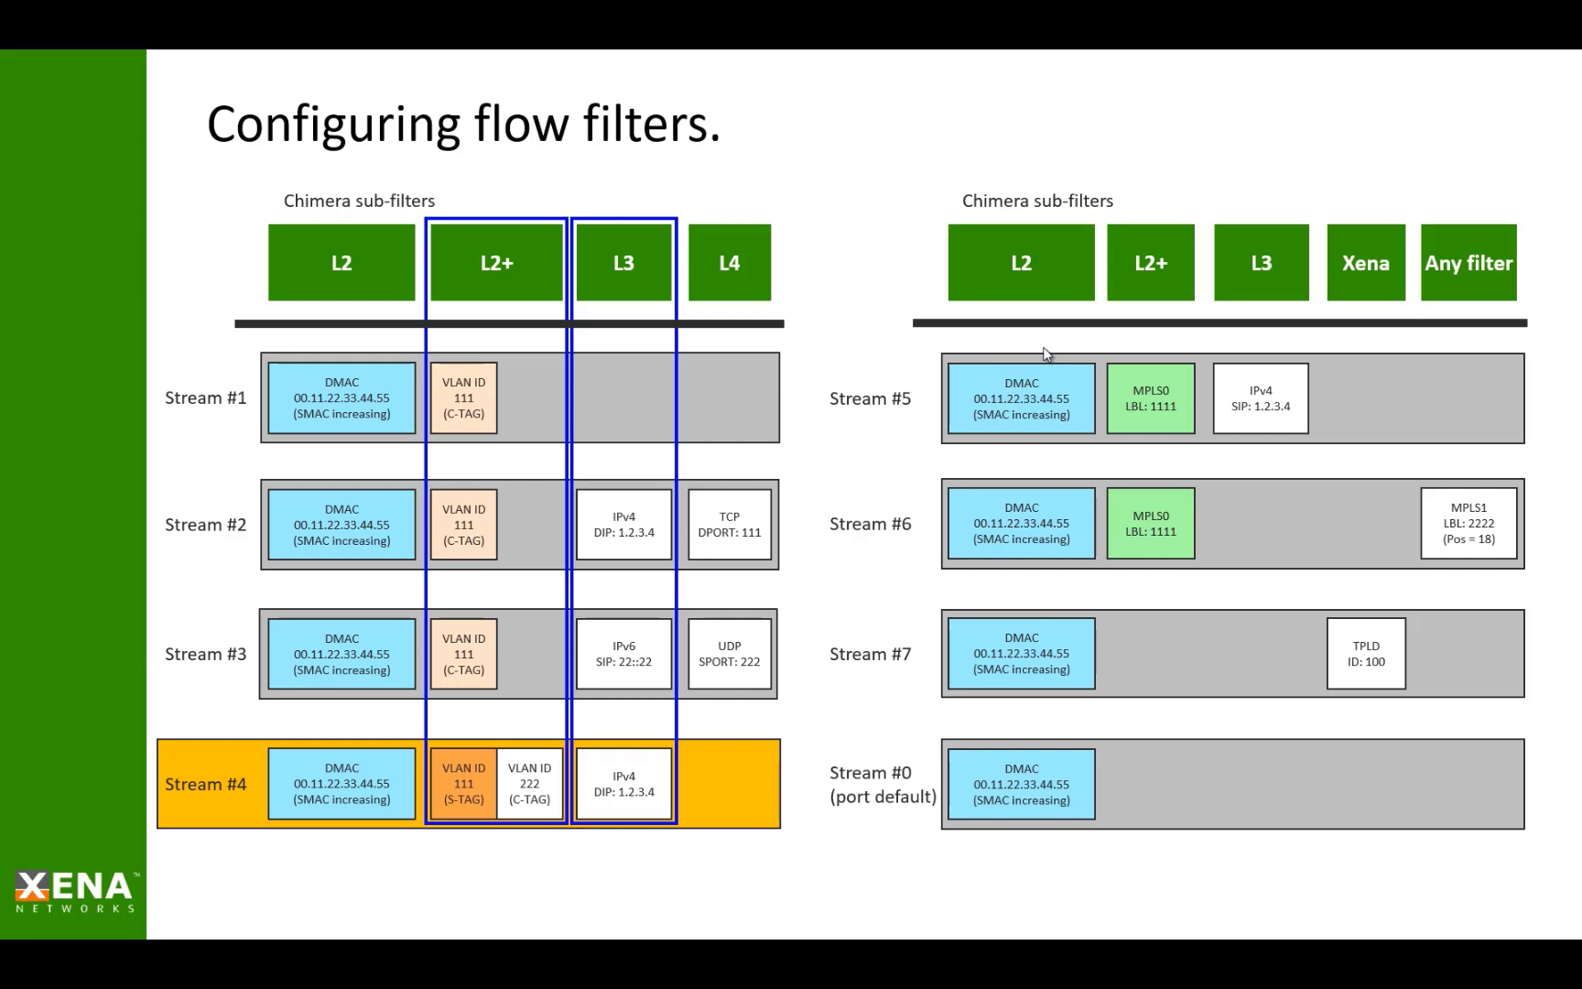
click(1047, 355)
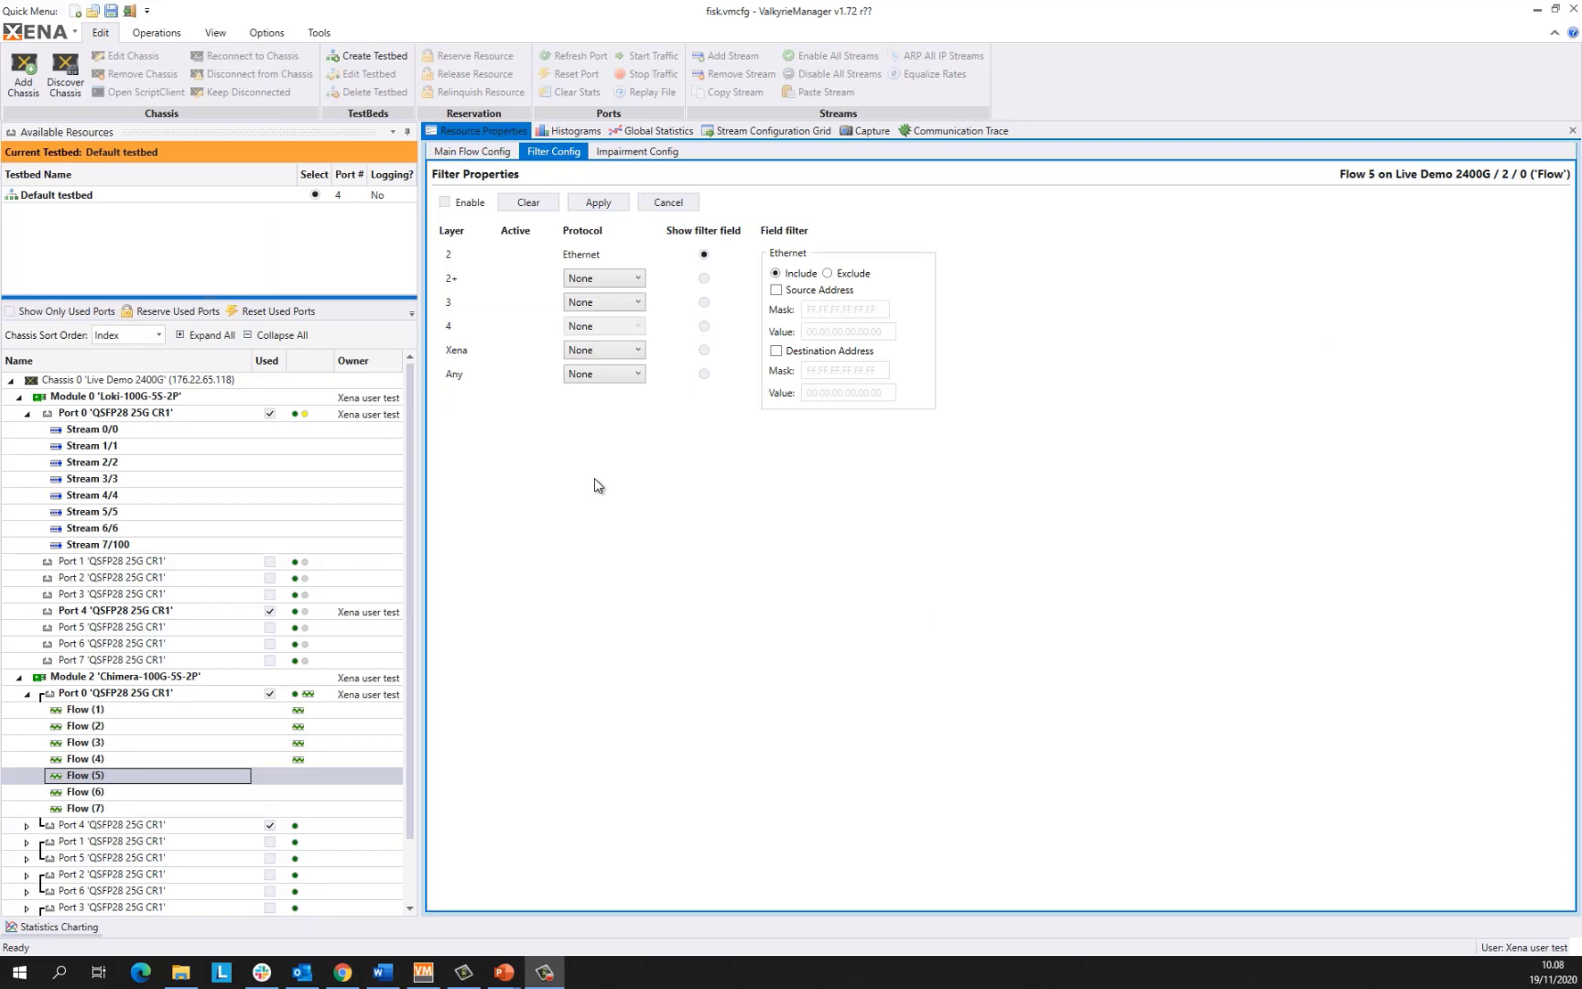
Set the Flow (5) layer 2+ filter to MPLS with label value 1111.
click(604, 280)
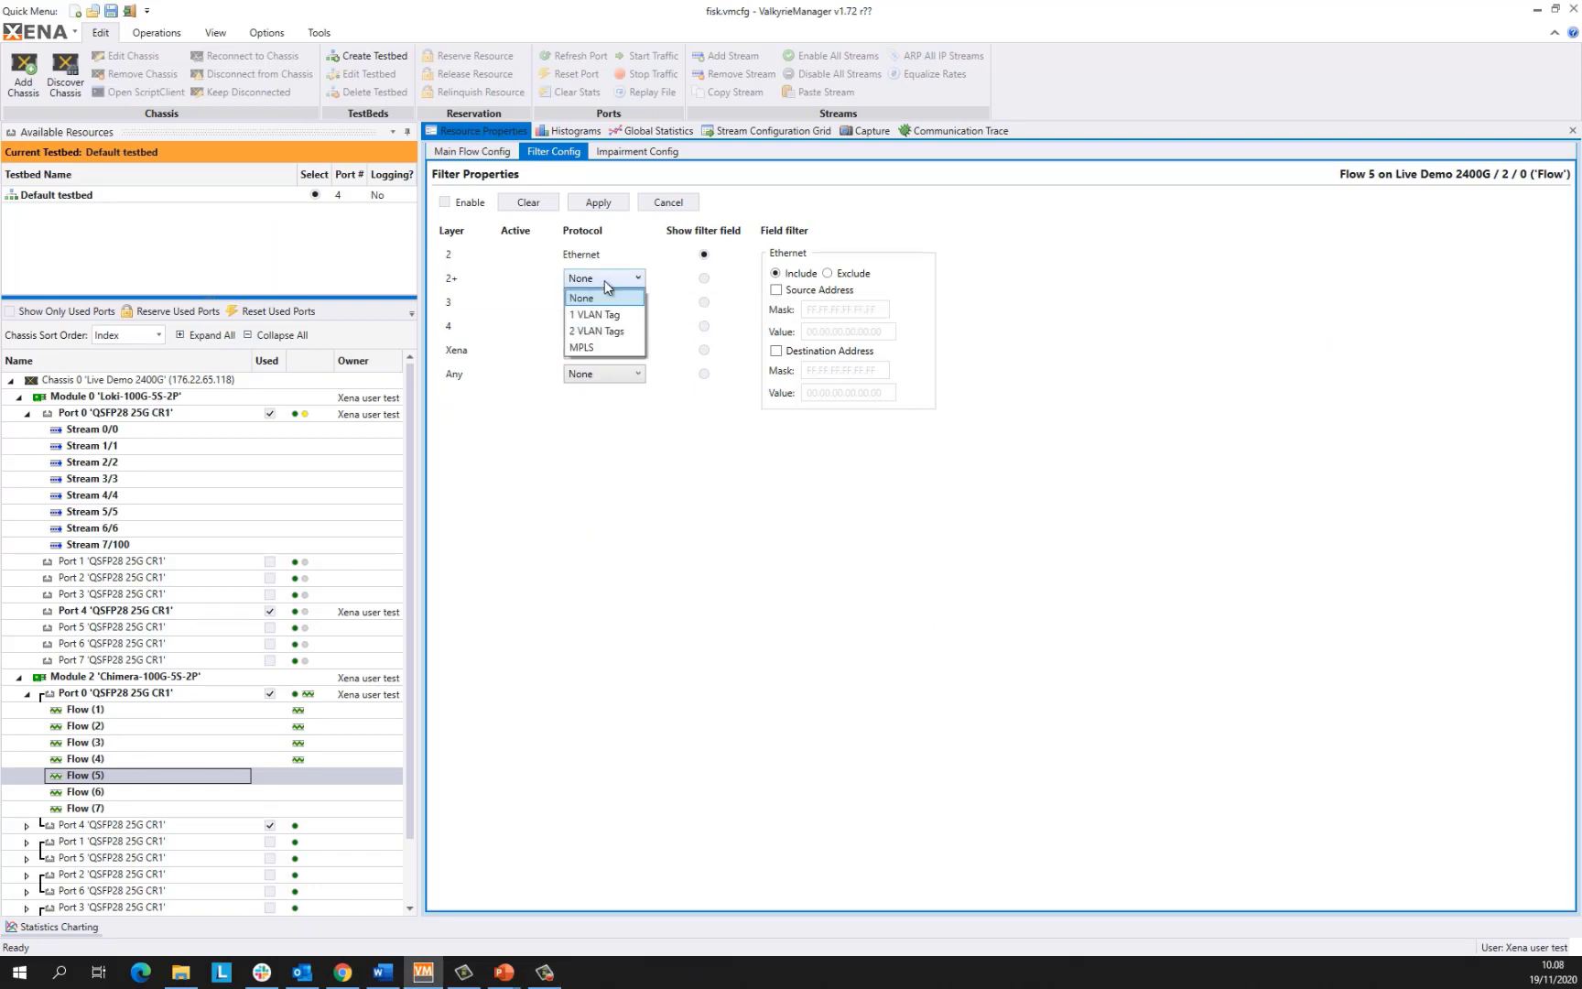
click(594, 347)
click(776, 289)
click(847, 332)
text(1111)
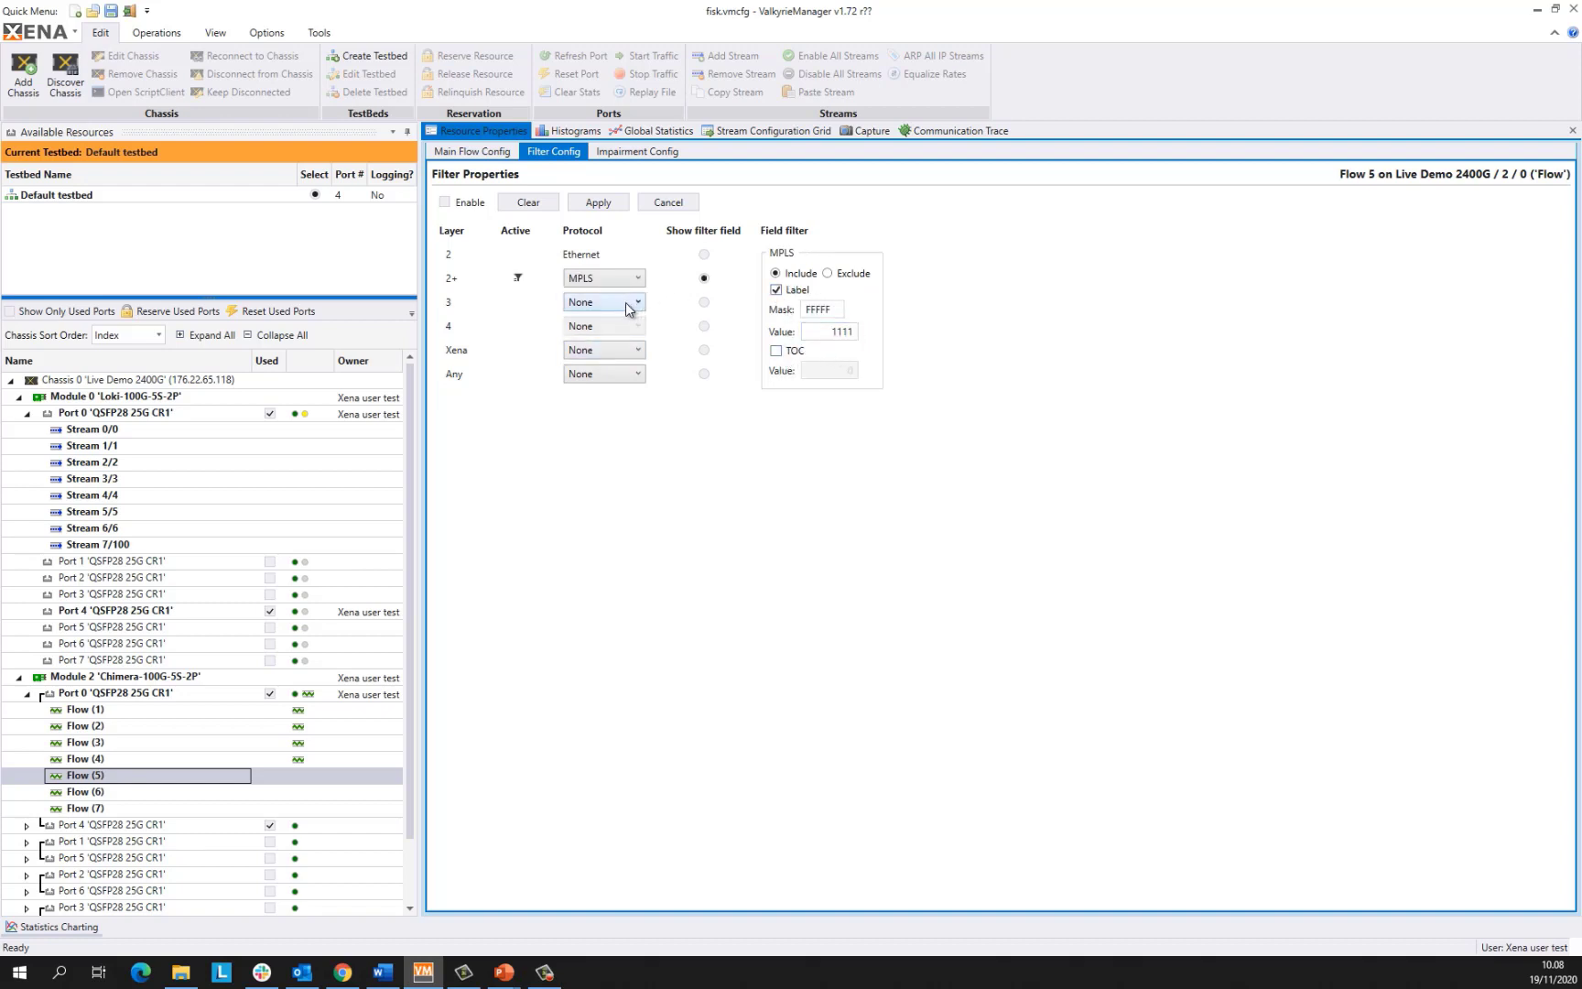
Set the Flow (5) layer 3 filter to IPv4 with source address 1.2.3.4.
click(630, 305)
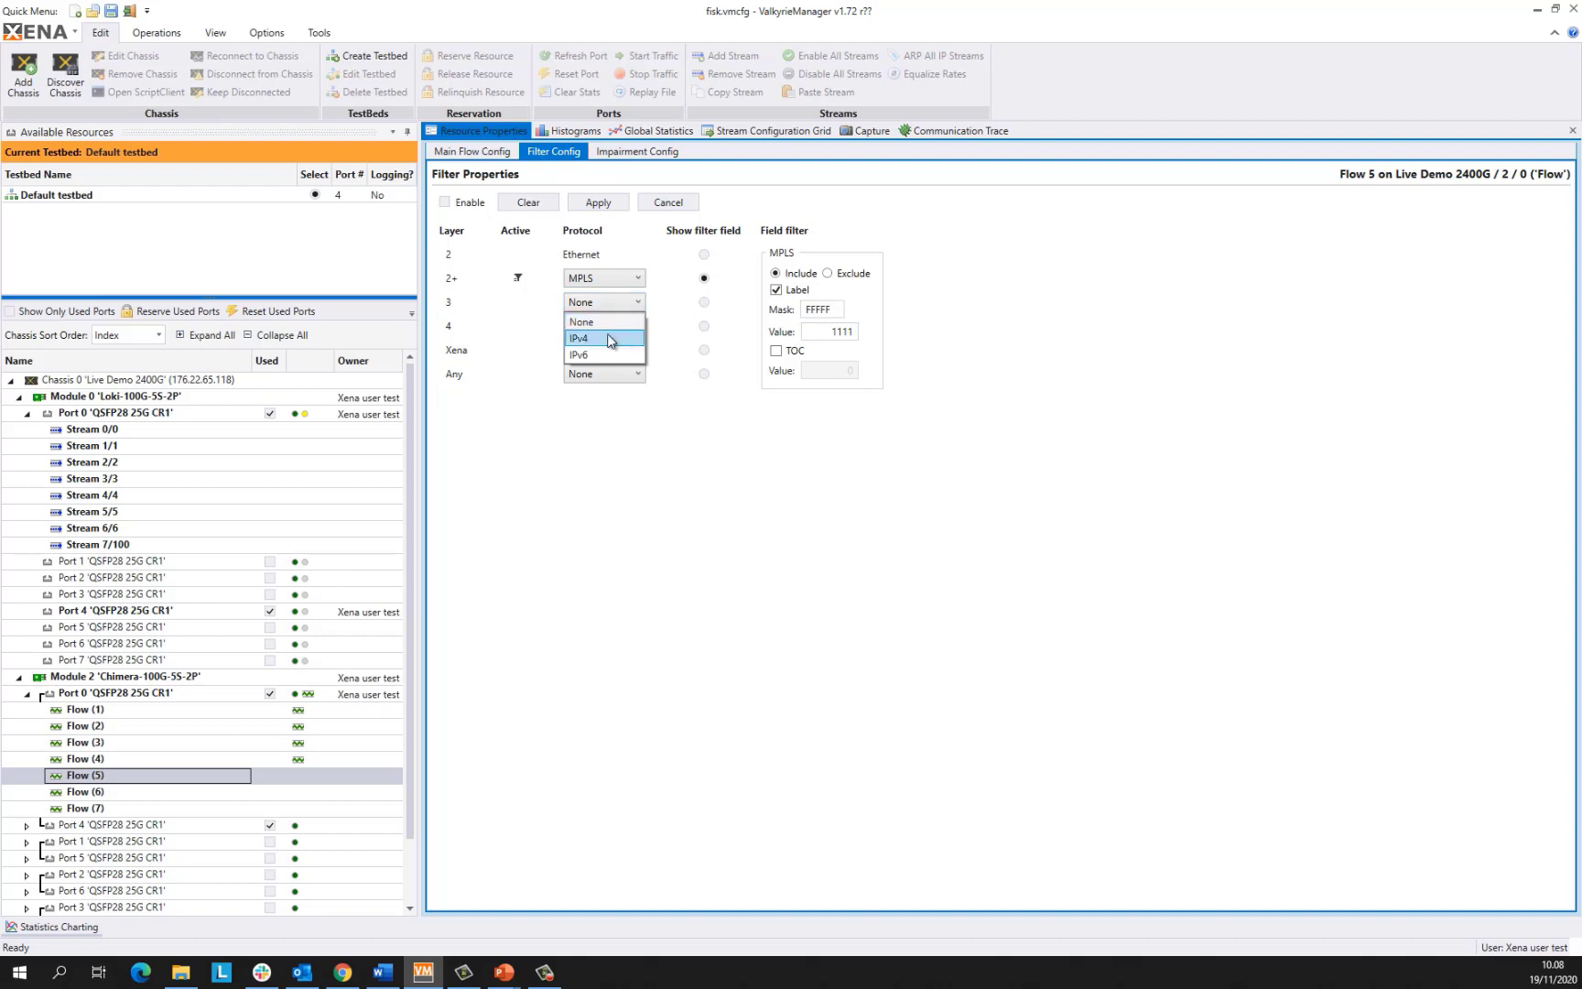
click(608, 338)
click(777, 290)
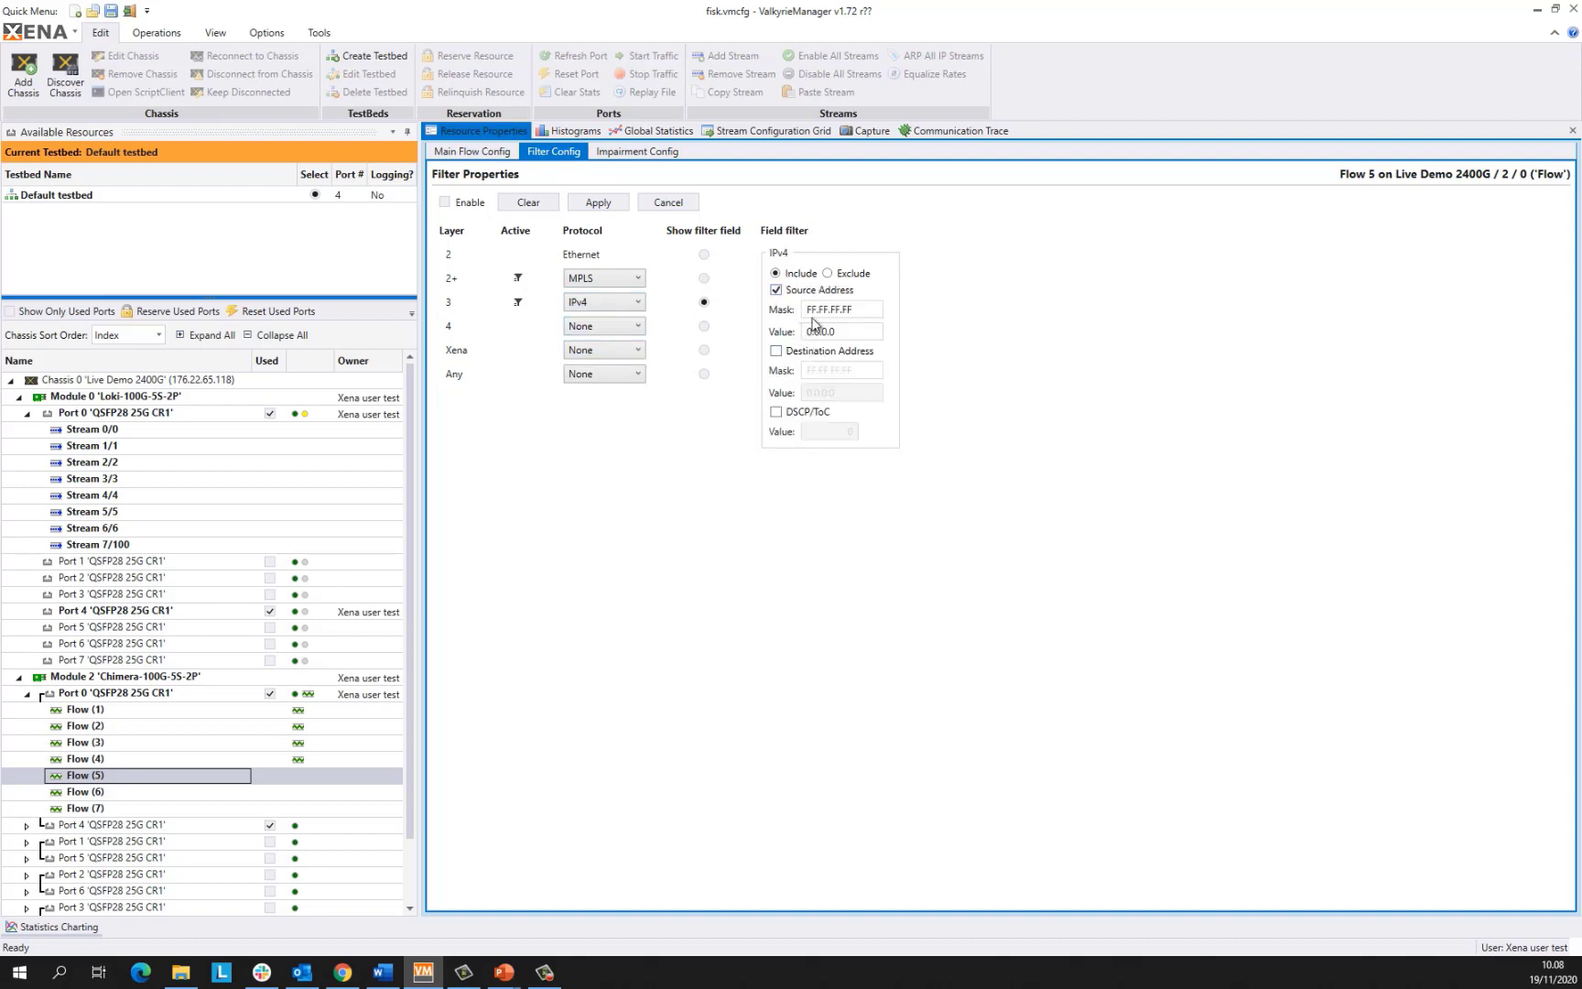
drag(844, 332, 796, 342)
text(1.2.3.4)
Enable and apply the Flow (5) filter and show the global statistics.
click(445, 202)
click(597, 202)
click(632, 130)
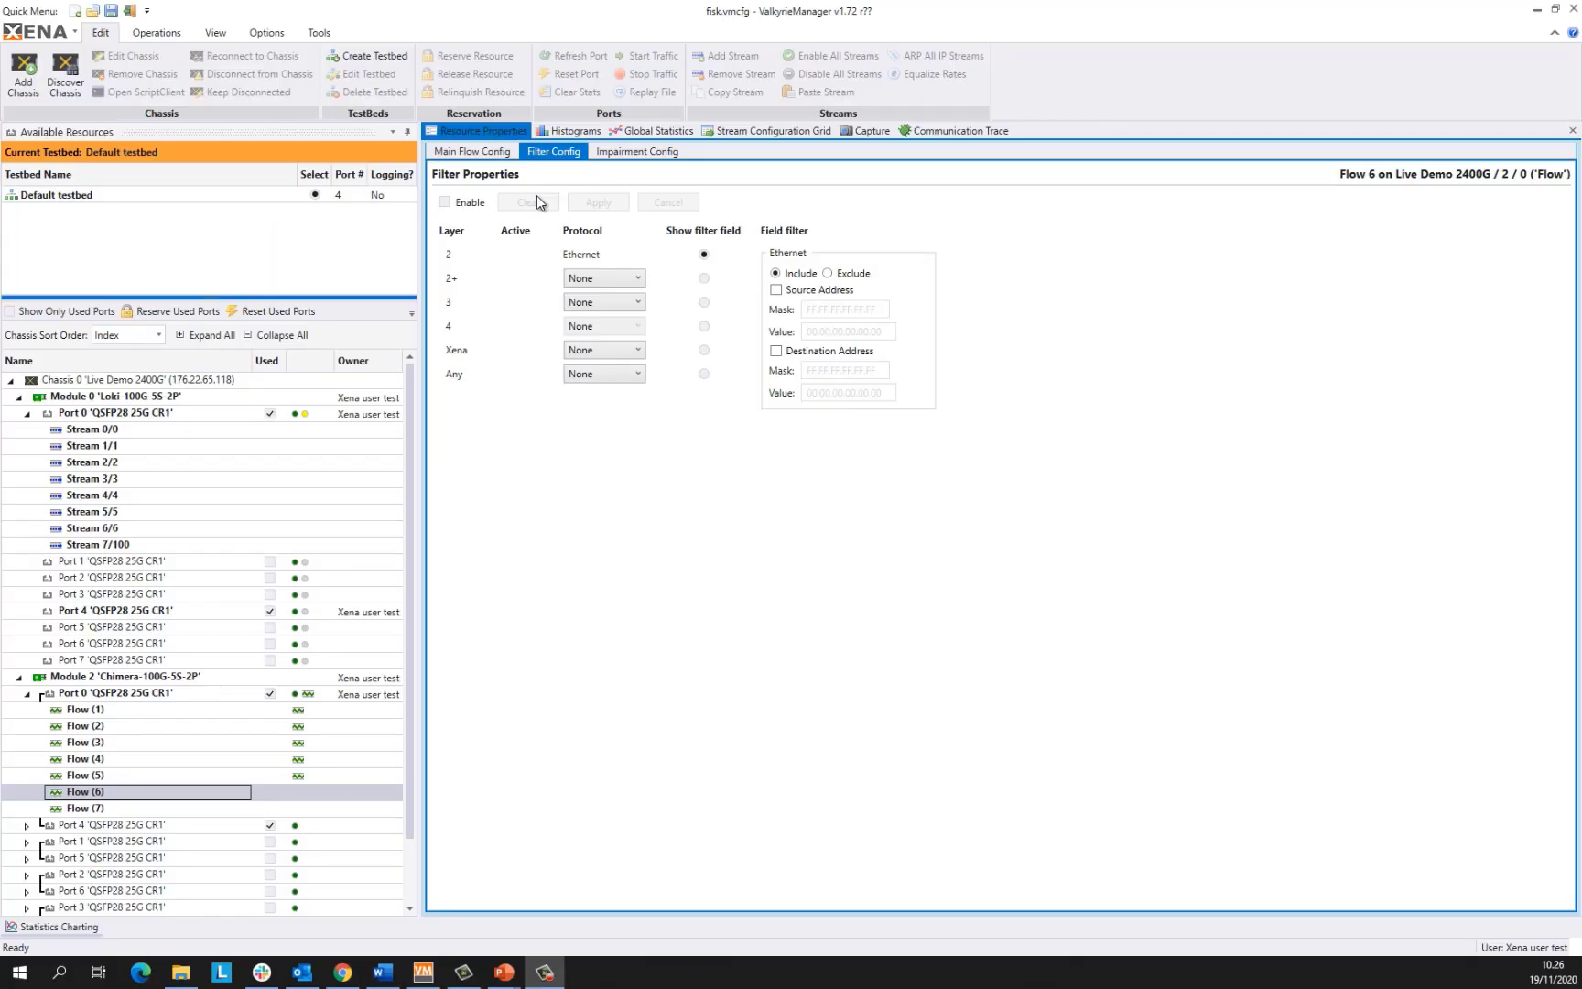
Set the Flow (6) layer 2+ filter to MPLS and activate label filtering.
click(618, 280)
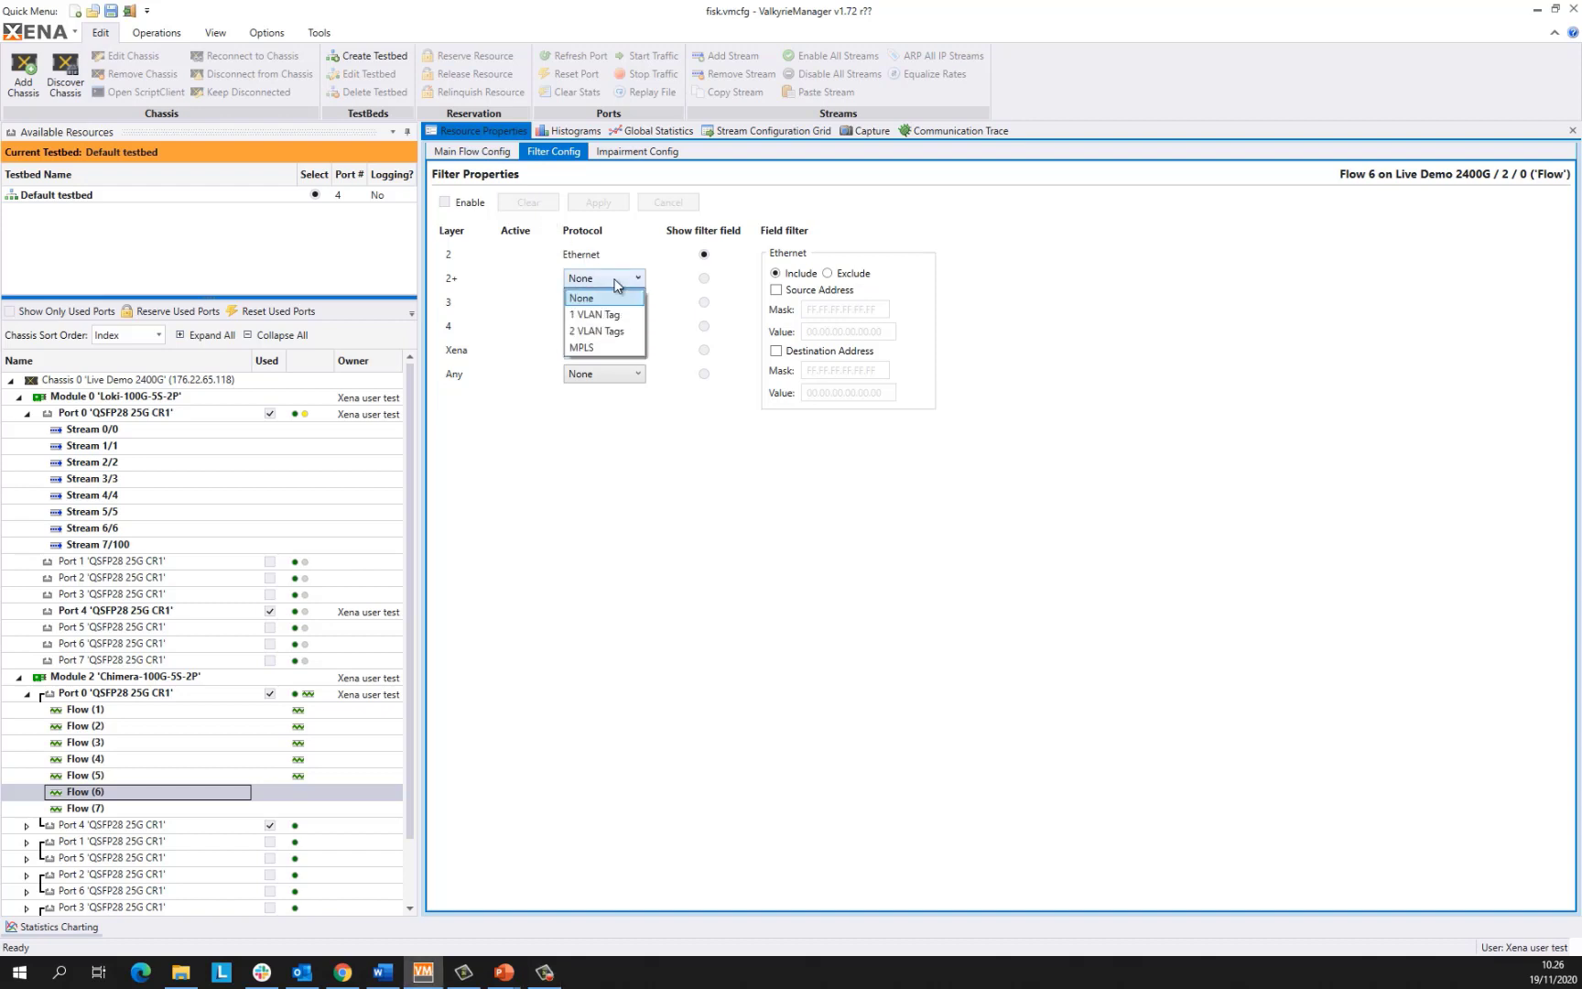
click(594, 347)
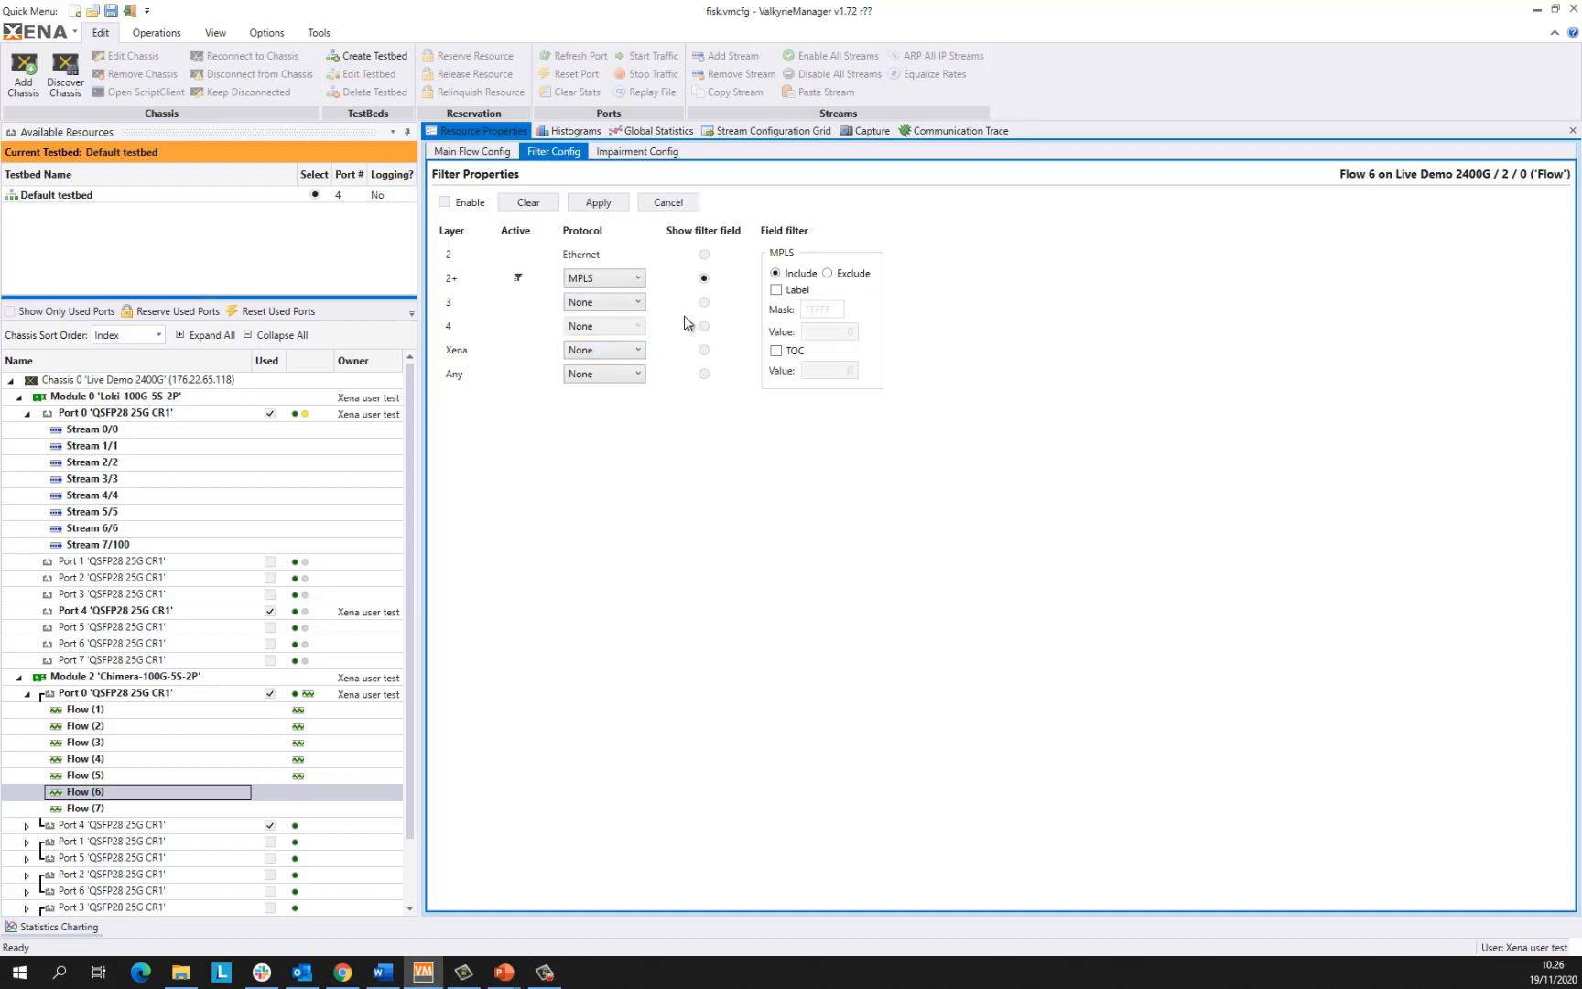
click(775, 289)
Add an Any Field filter to Flow (6) with position 18, mask FF.FF.F0.00.00.00 and value 02.22.20.00.00.00.
click(586, 375)
click(595, 410)
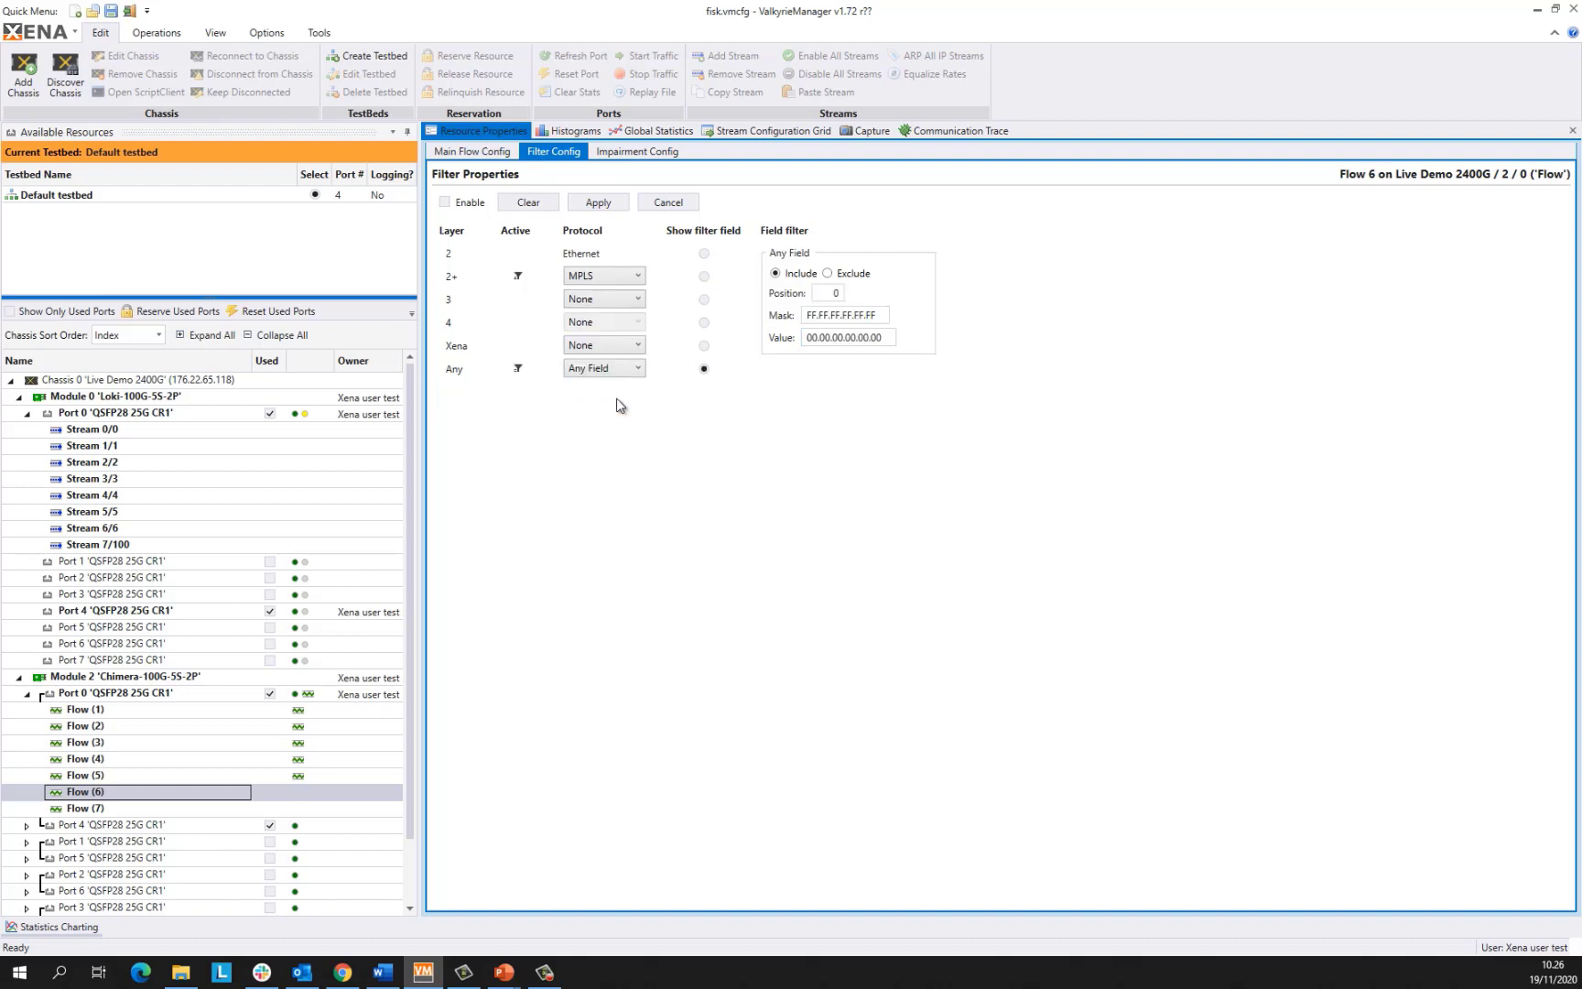
click(835, 293)
text(18)
click(835, 314)
click(835, 314)
text(0000000)
click(812, 338)
text(2222)
Enable and apply the Flow (6) filter and show the global statistics.
click(446, 202)
click(595, 203)
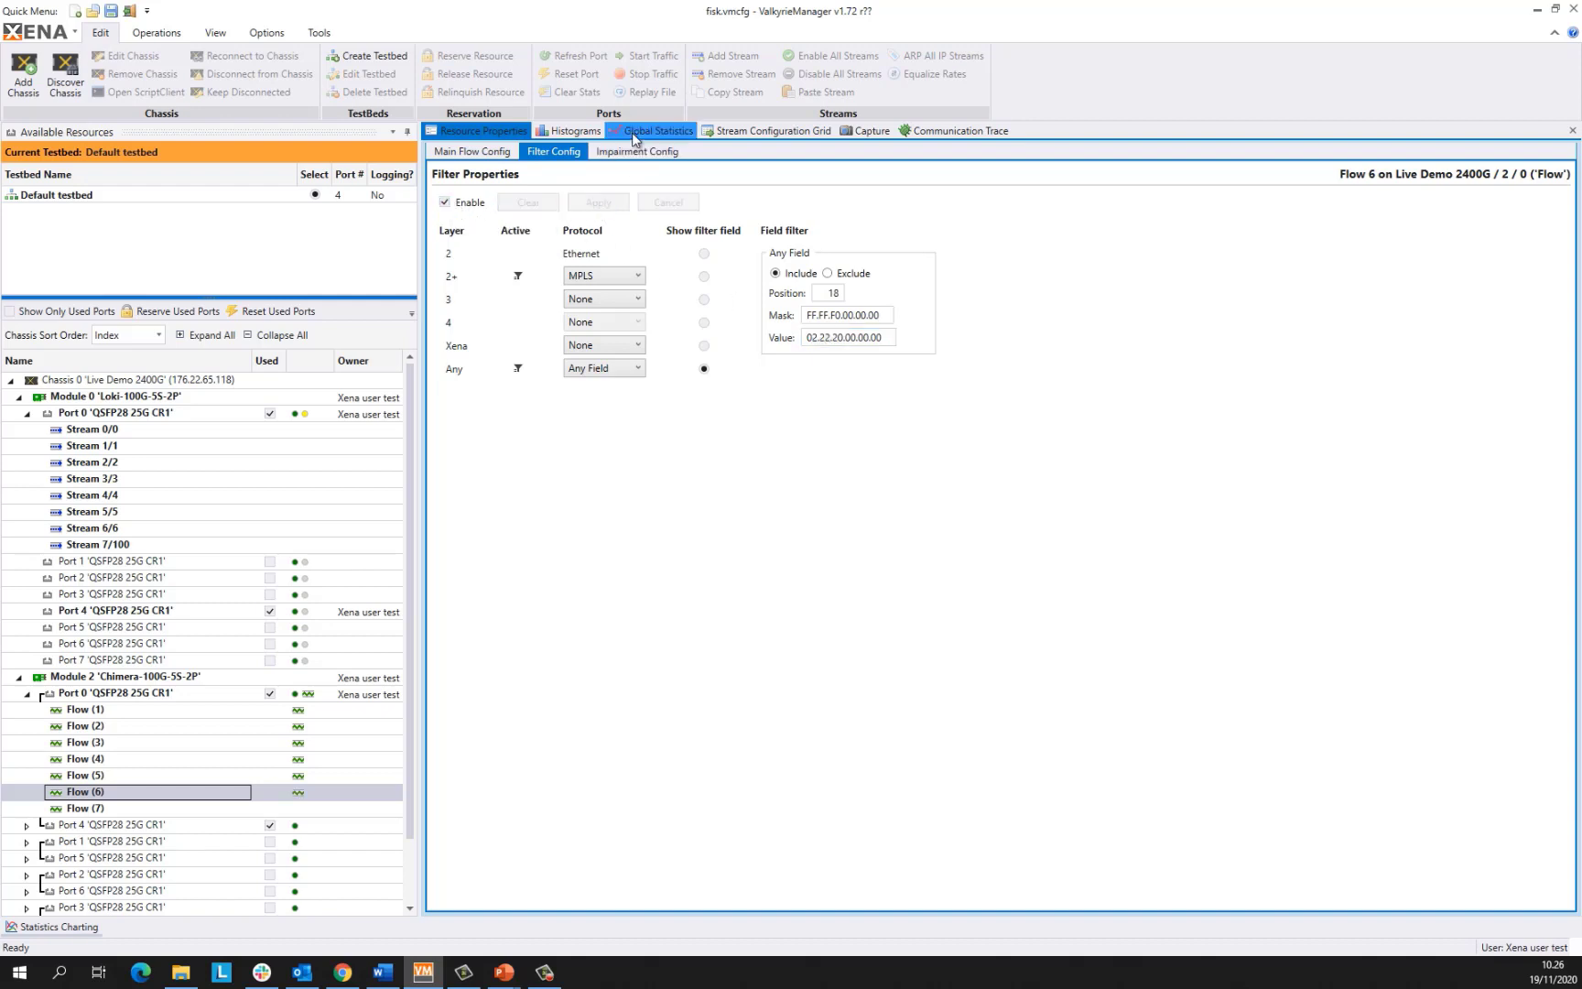
click(634, 137)
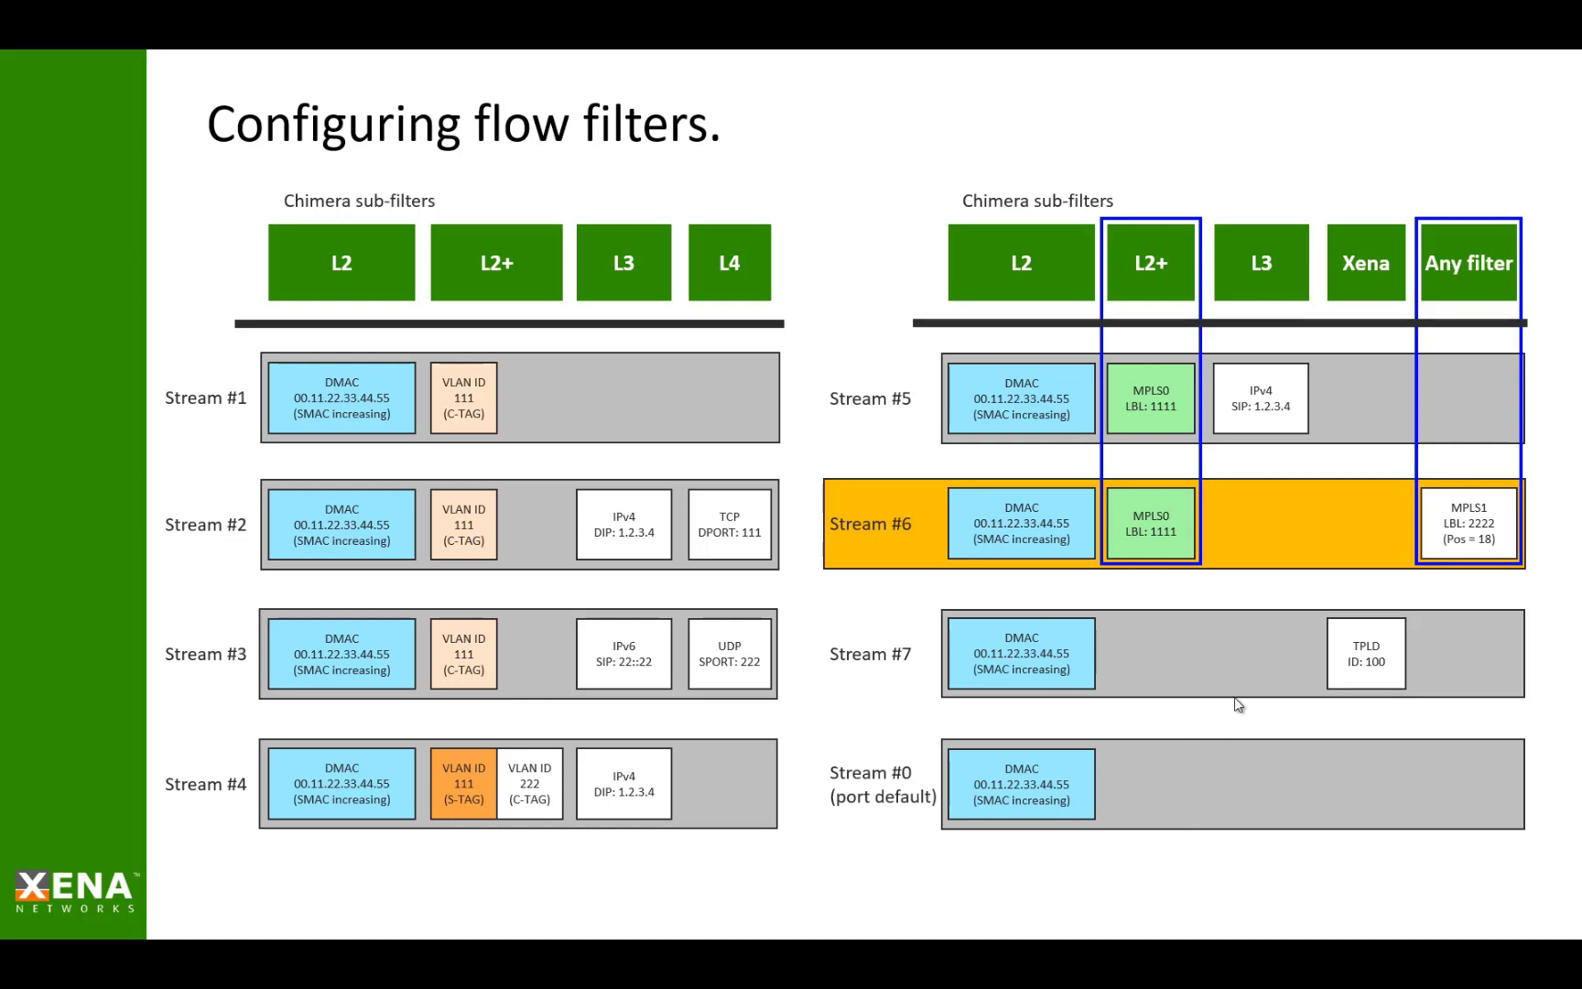
click(1255, 674)
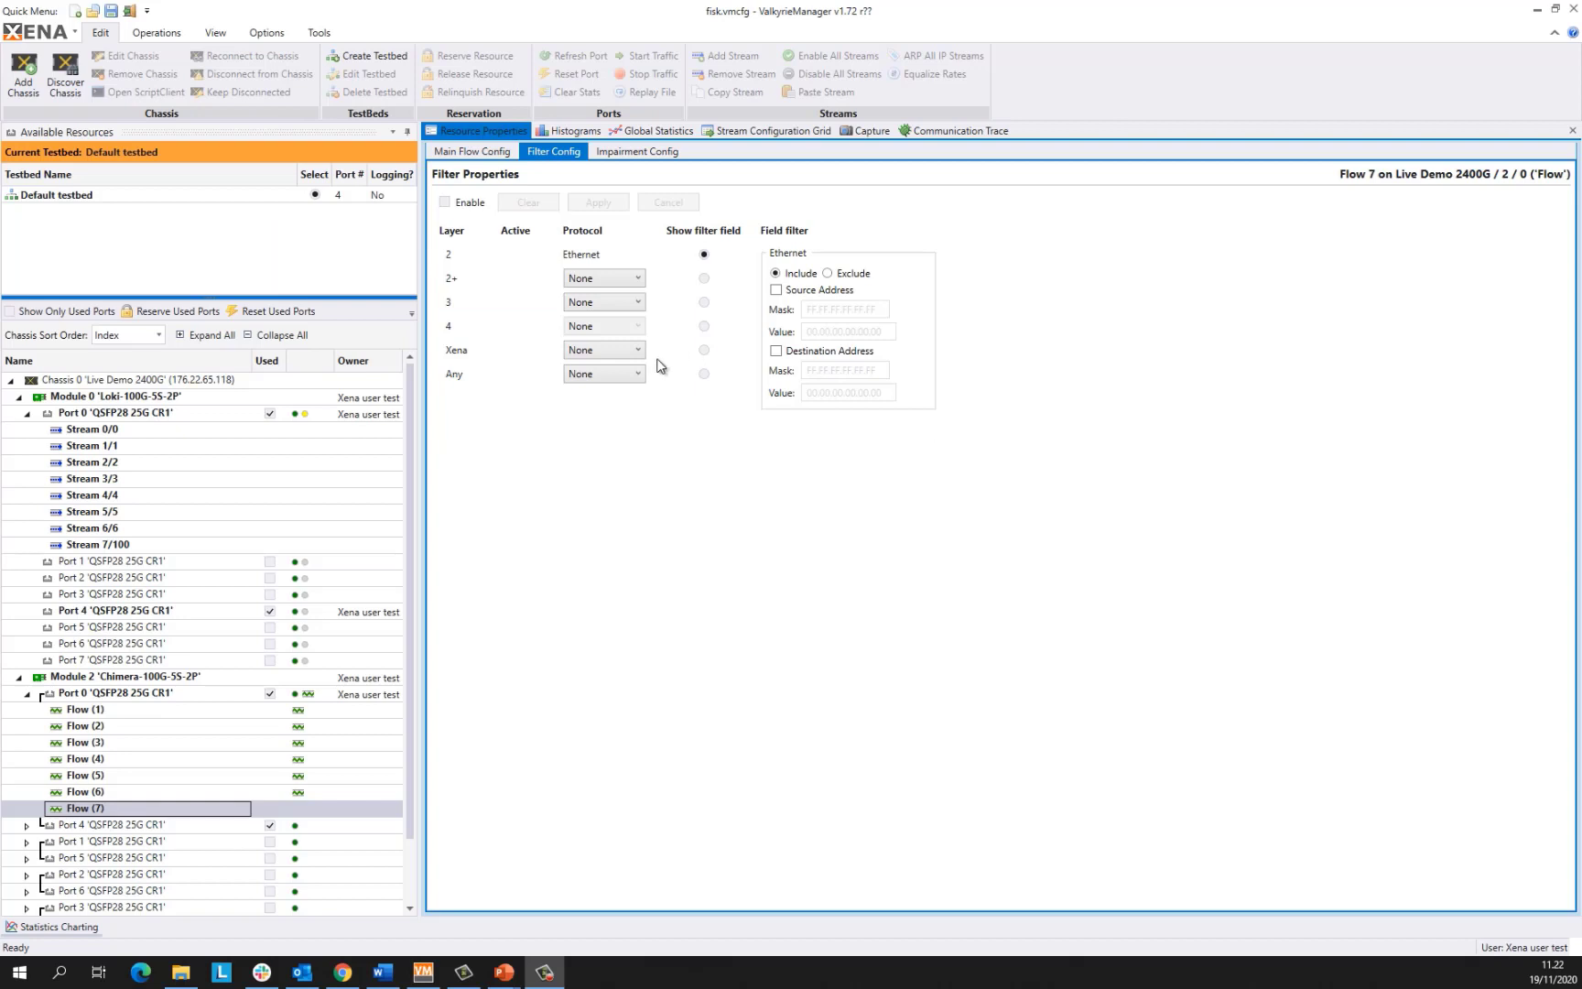
Set the Flow (7) Xena filter to TPLD with ID 1 set to 100.
click(602, 350)
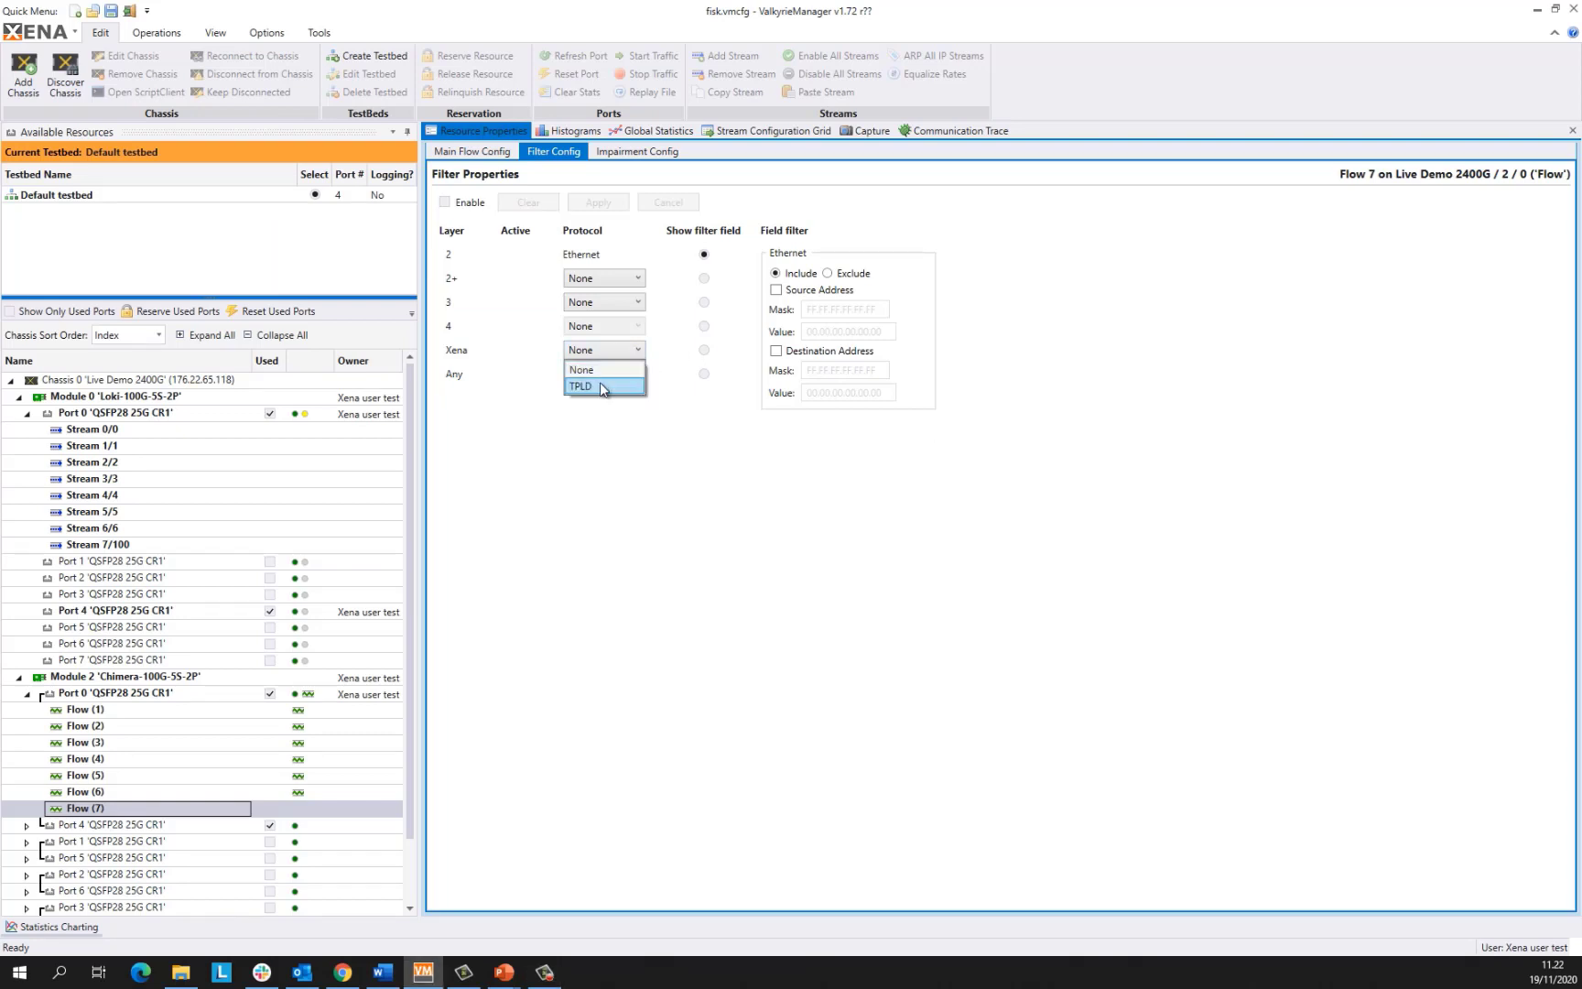
click(599, 381)
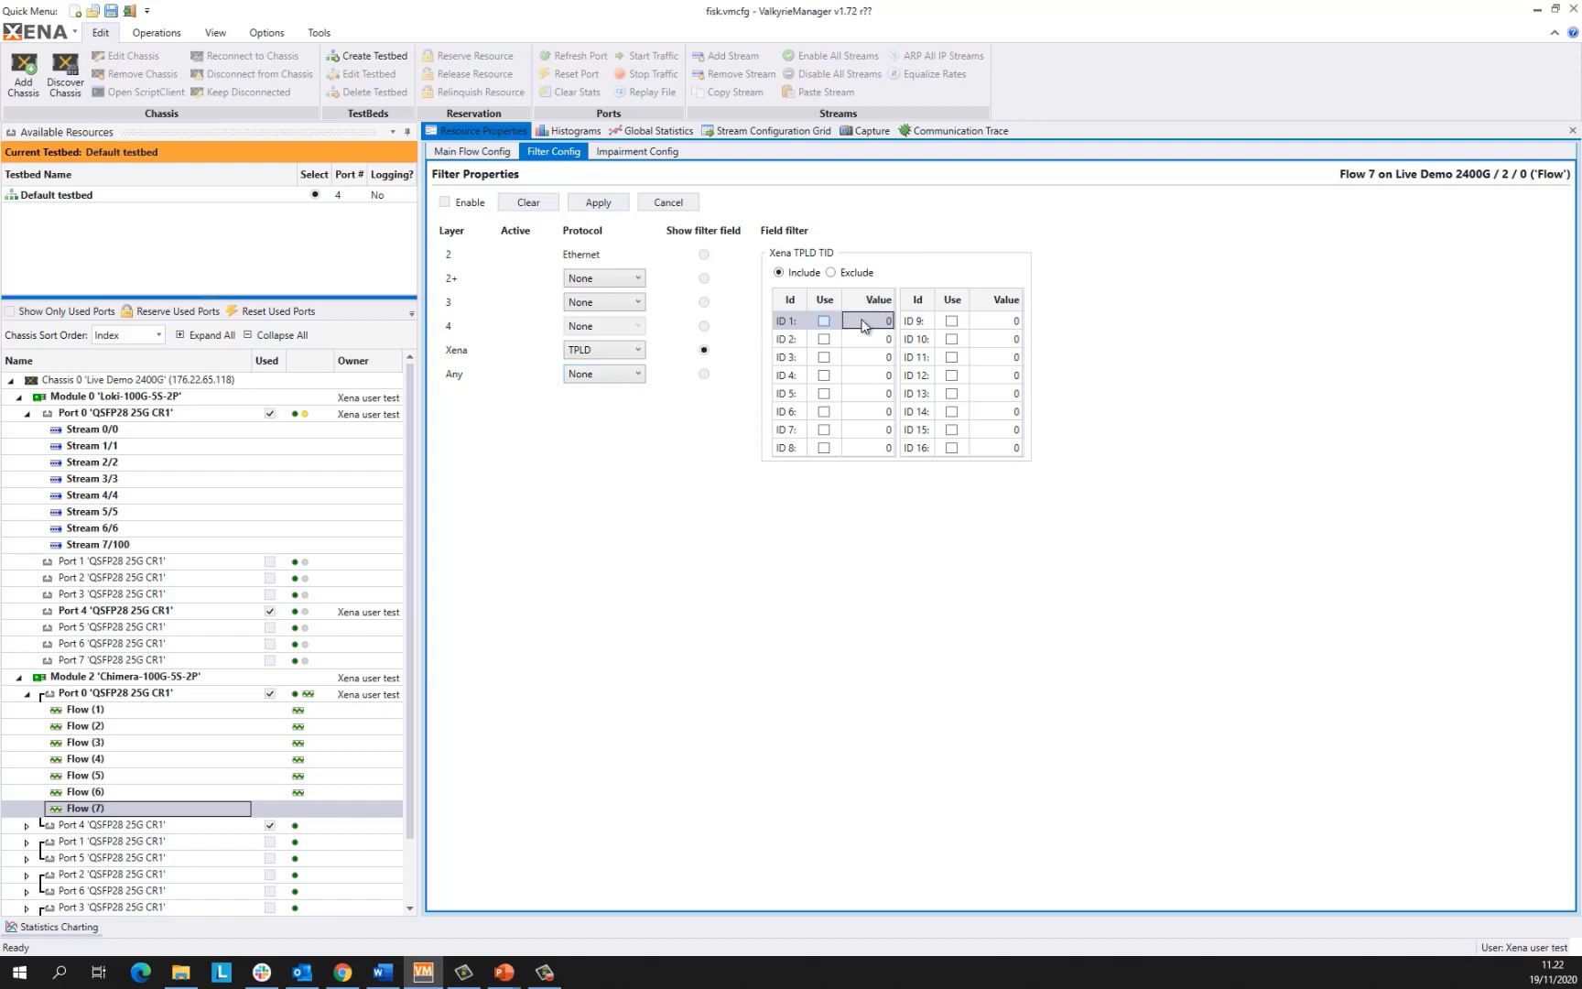
click(876, 321)
text(100)
Enable and apply the Flow (7) filter and check the default flow alongside the other flows in the global Chimera statistics.
click(458, 203)
click(598, 203)
click(651, 130)
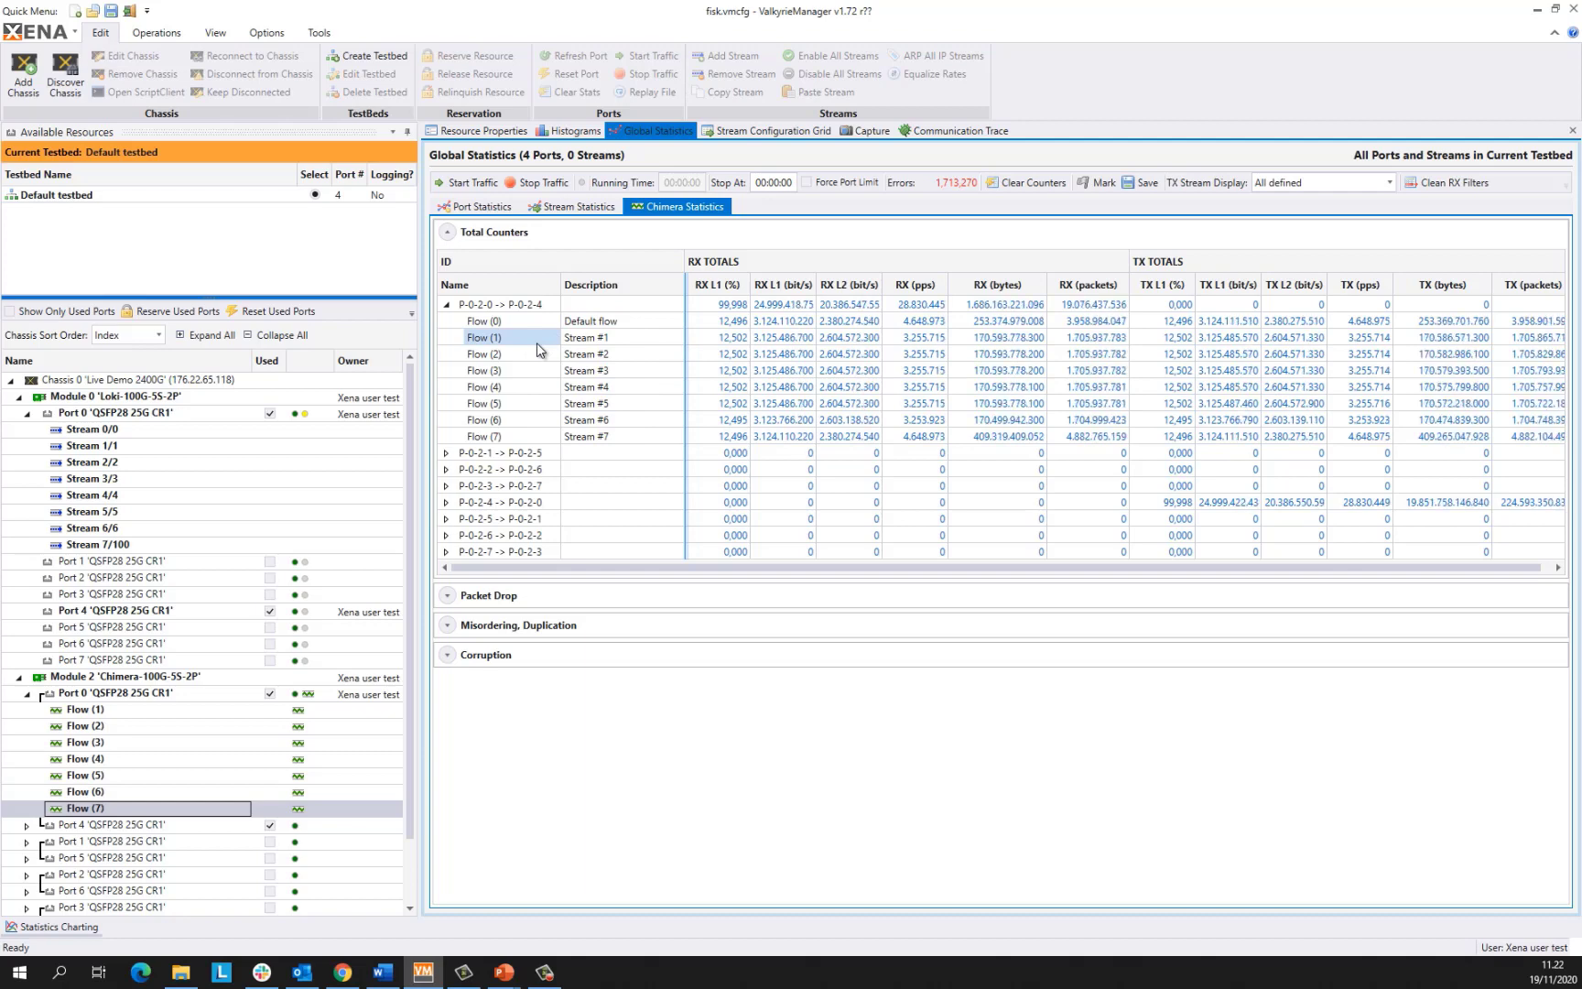
click(622, 322)
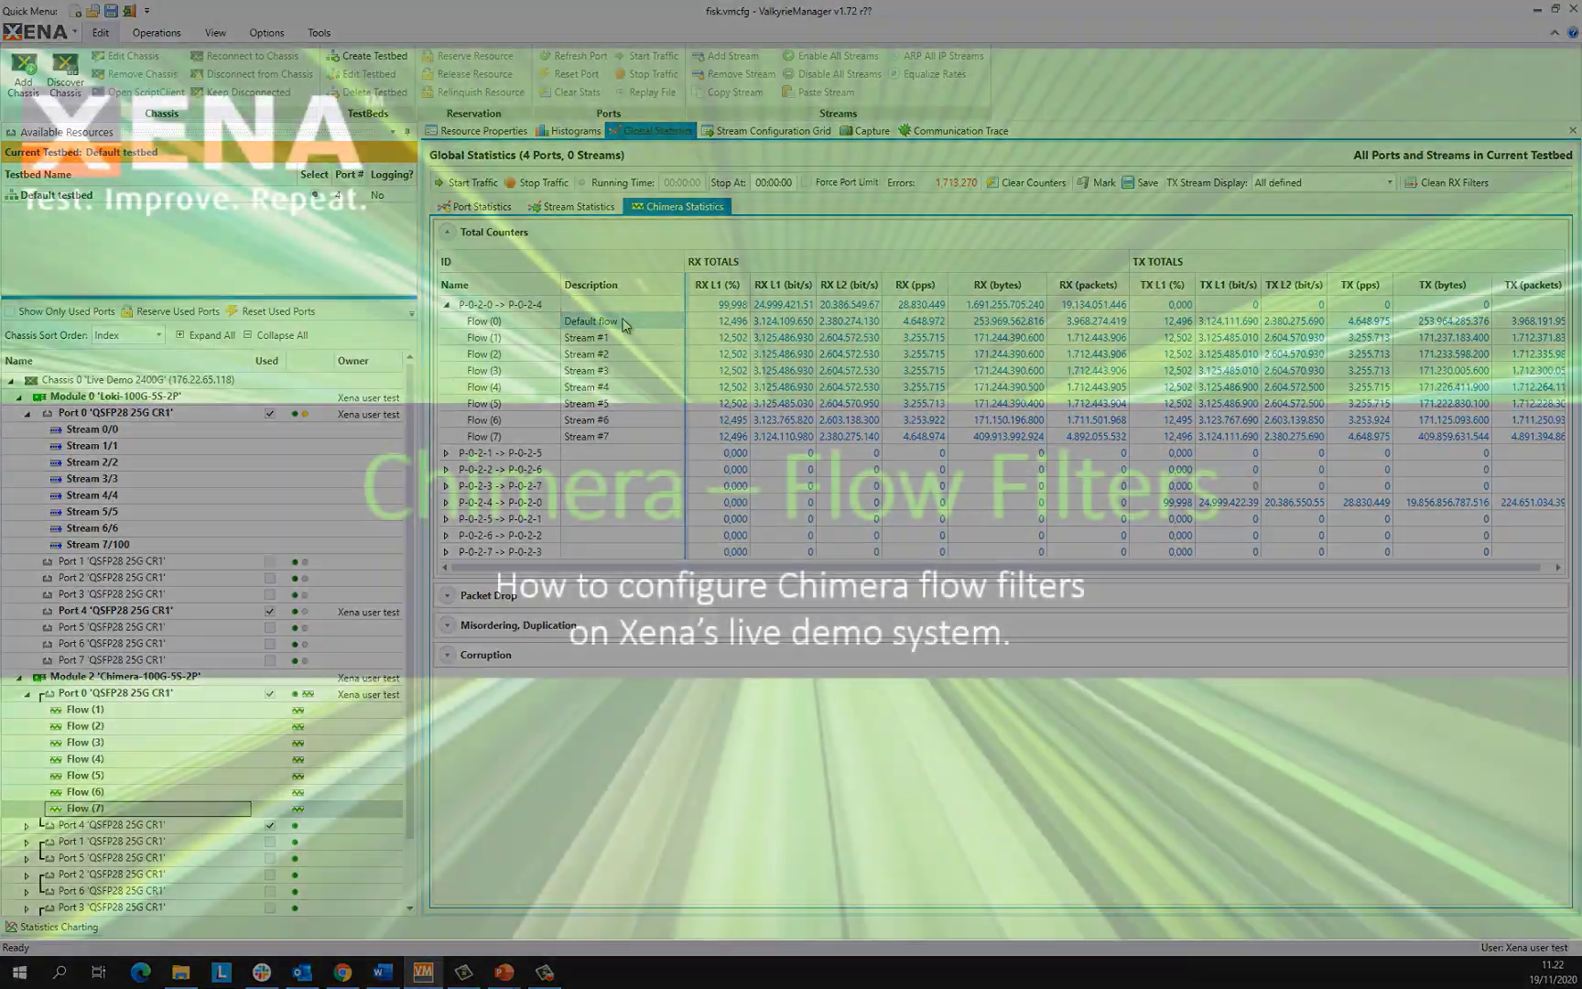